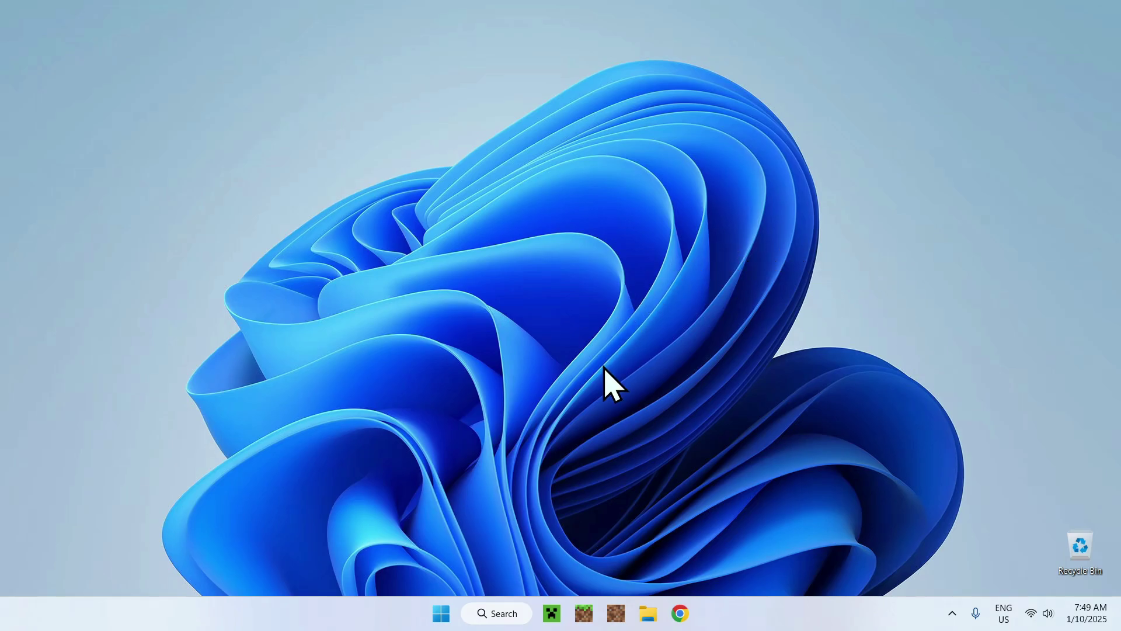
# - Switch to Chrome, search Google for Modrinth and open the modrinth.com site
pyautogui.click(682, 610)
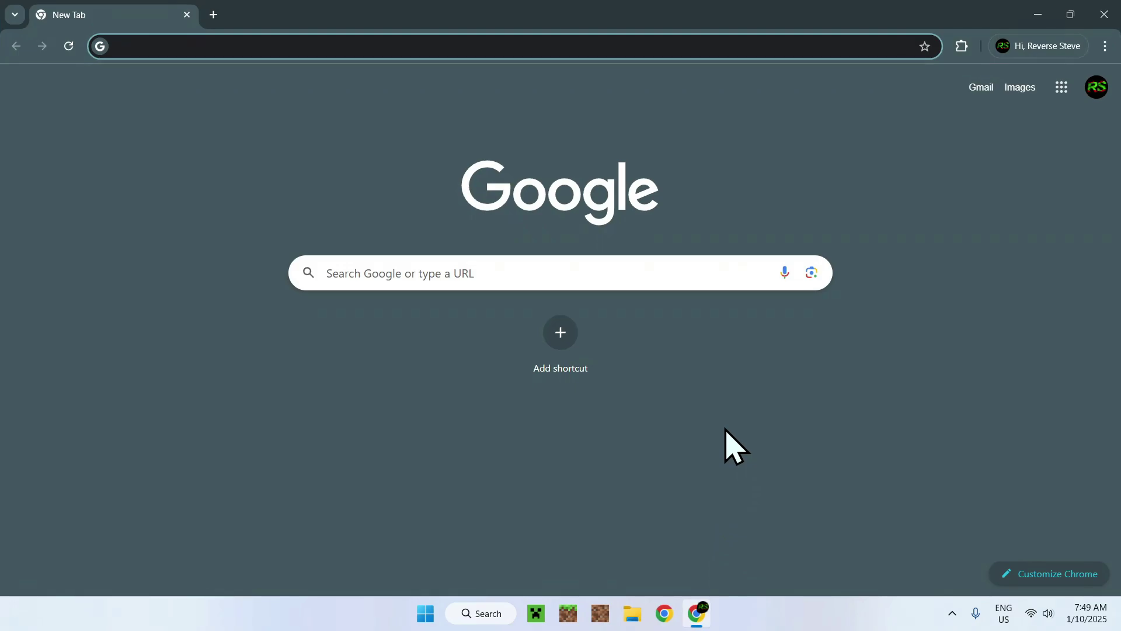
pyautogui.click(672, 273)
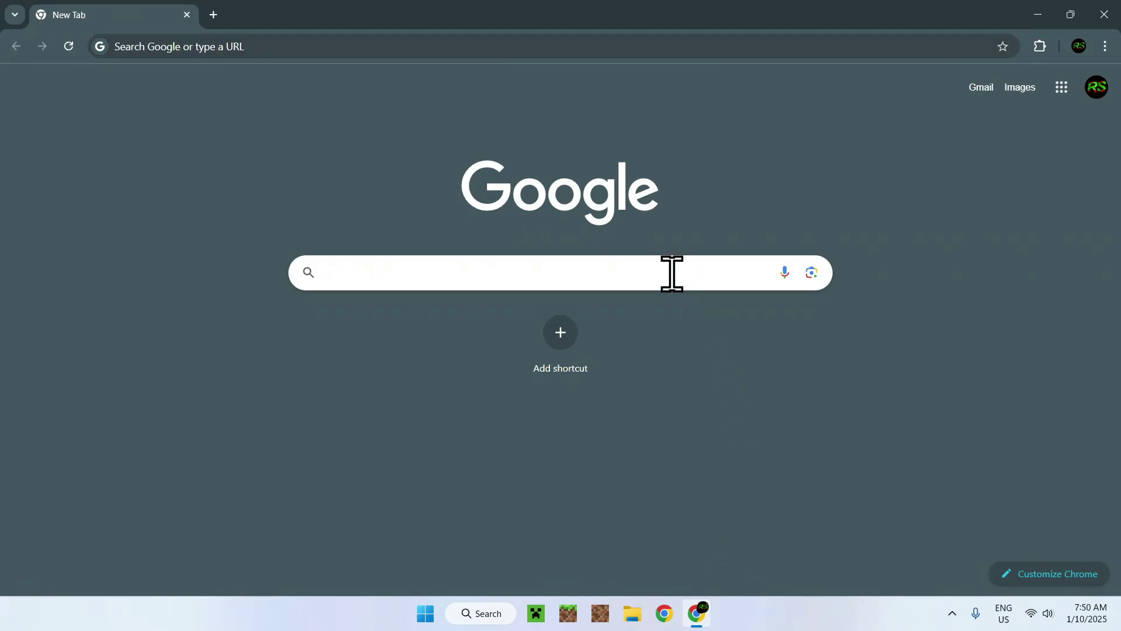
pyautogui.write('Modrinth')
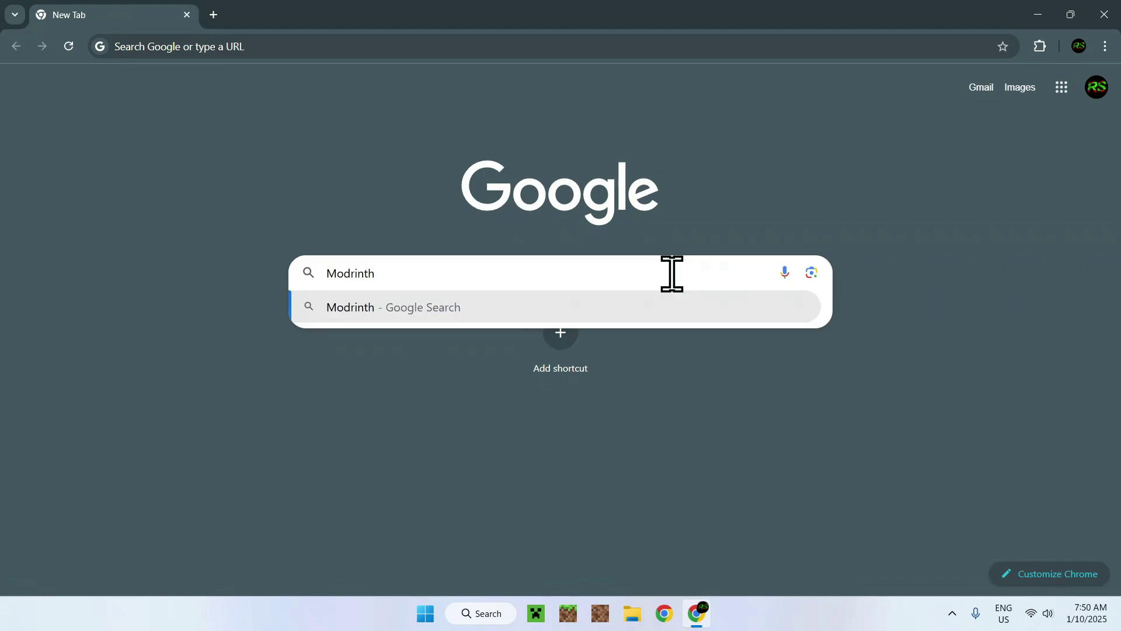
pyautogui.press('Return')
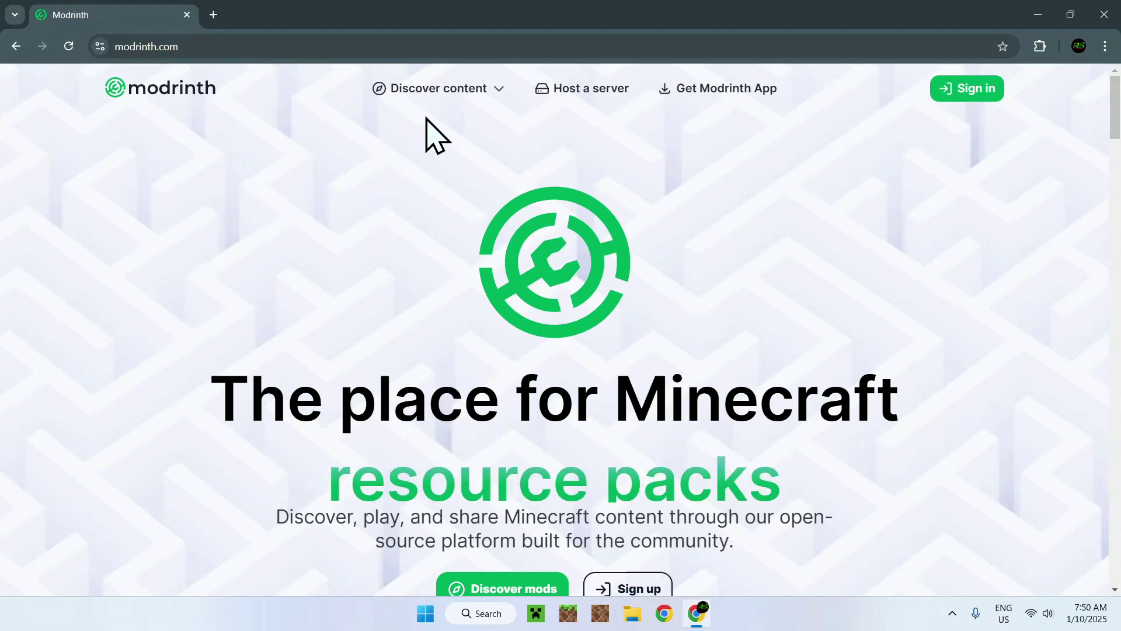
# - Search Modrinth's mods for ReplayMod and open the project page of the main ReplayMod mod
pyautogui.click(427, 99)
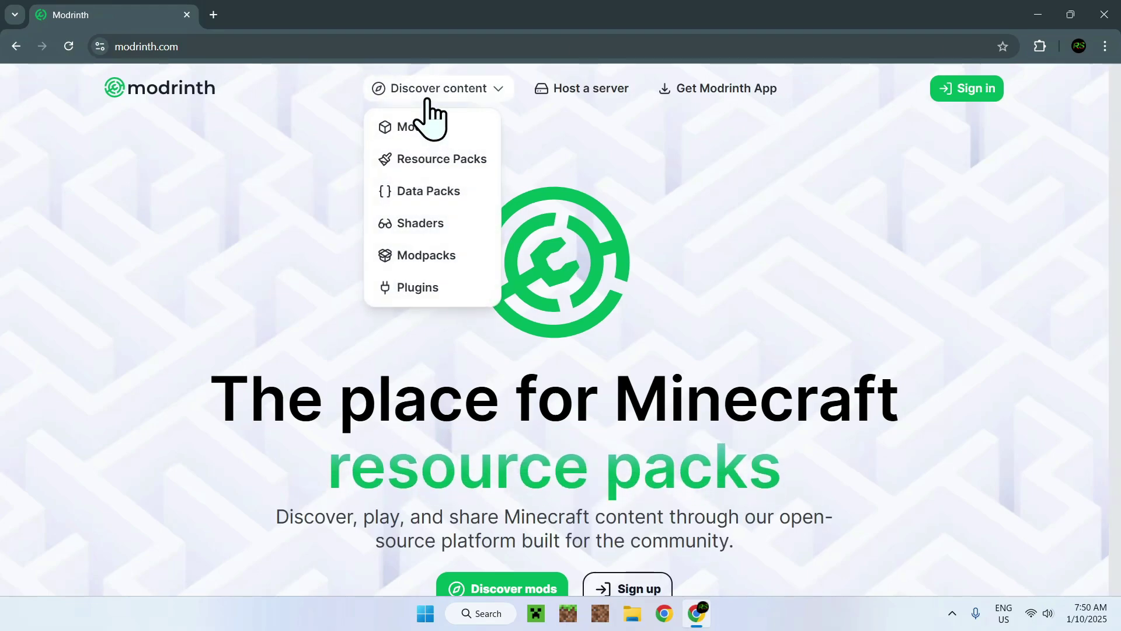
pyautogui.click(428, 129)
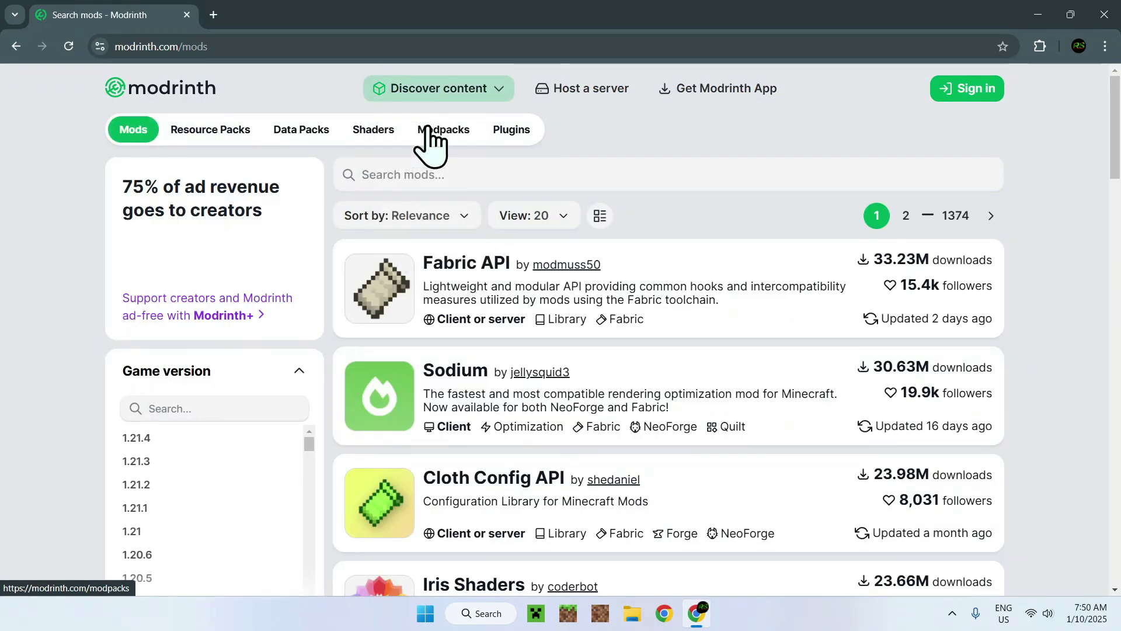
pyautogui.click(470, 175)
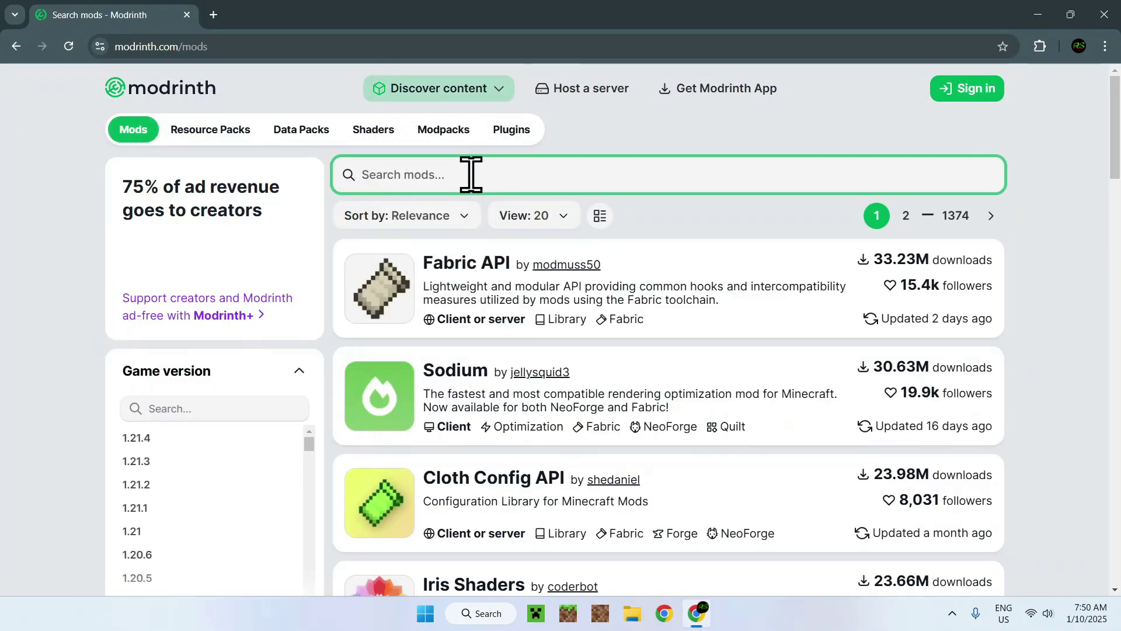
pyautogui.write('ReplayMod')
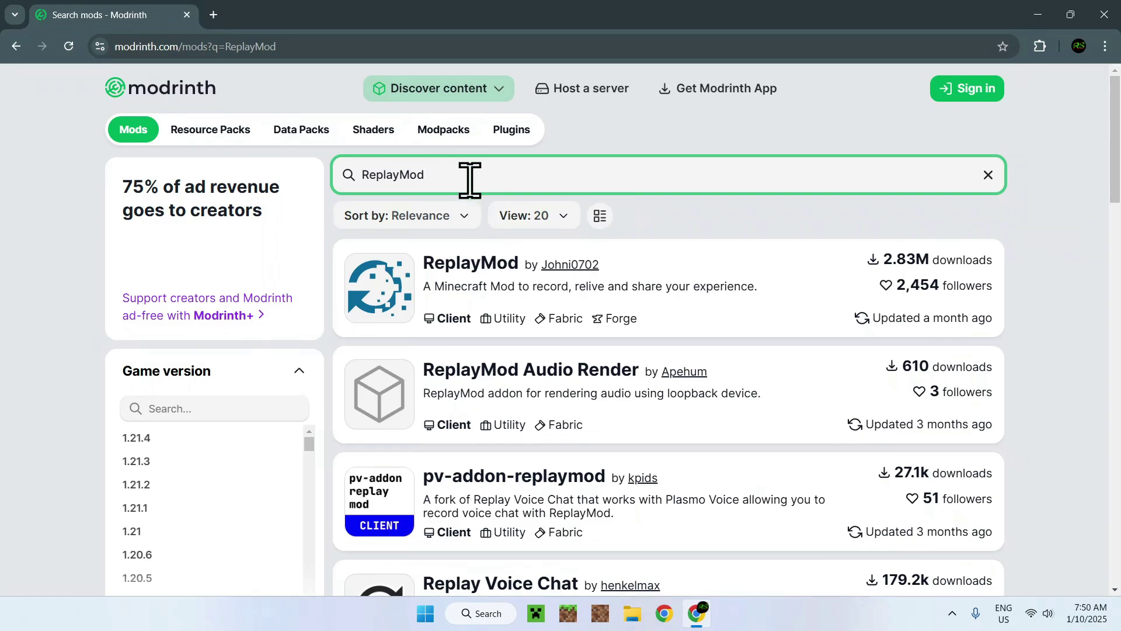
pyautogui.click(465, 264)
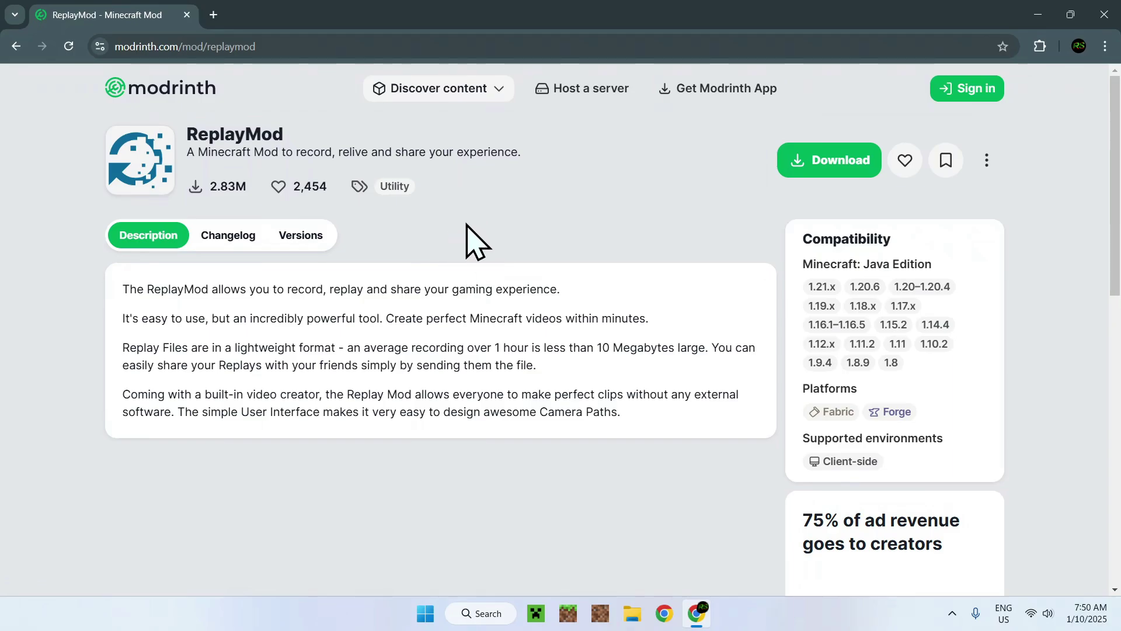
# - Download ReplayMod version 1.21.4-2.6.21 for Fabric from the mod's version list
pyautogui.click(305, 236)
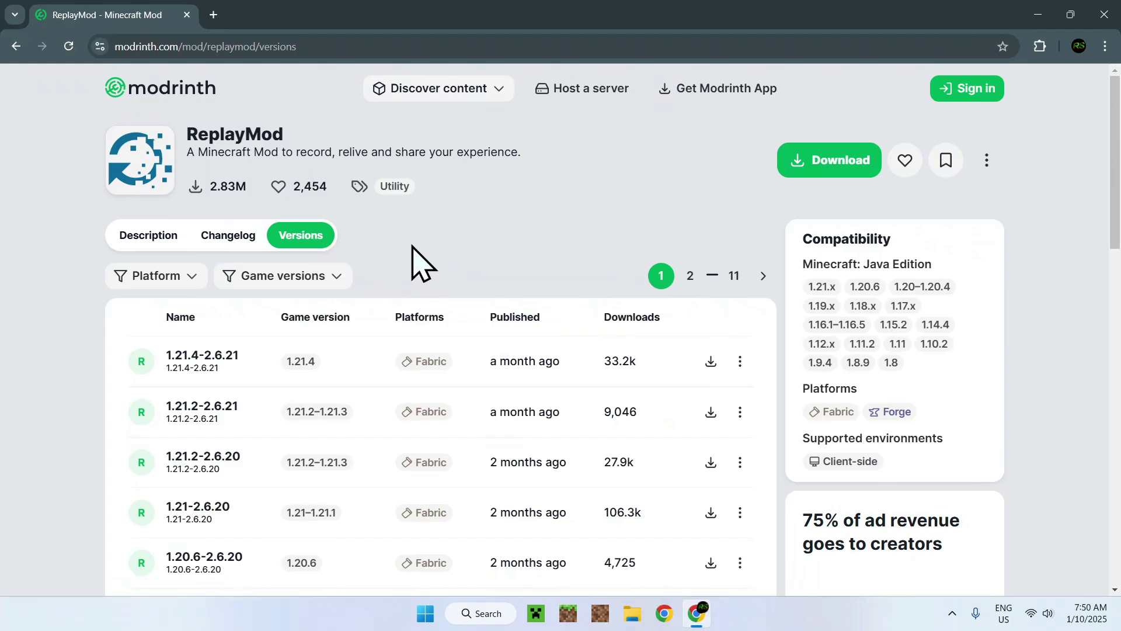
pyautogui.click(334, 278)
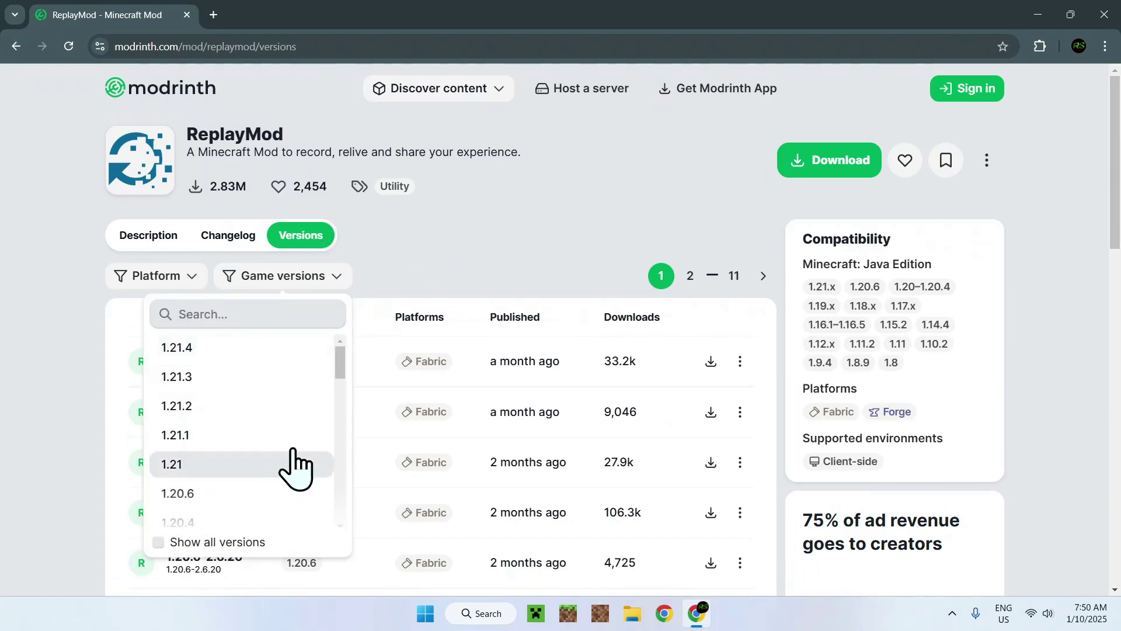
pyautogui.click(435, 272)
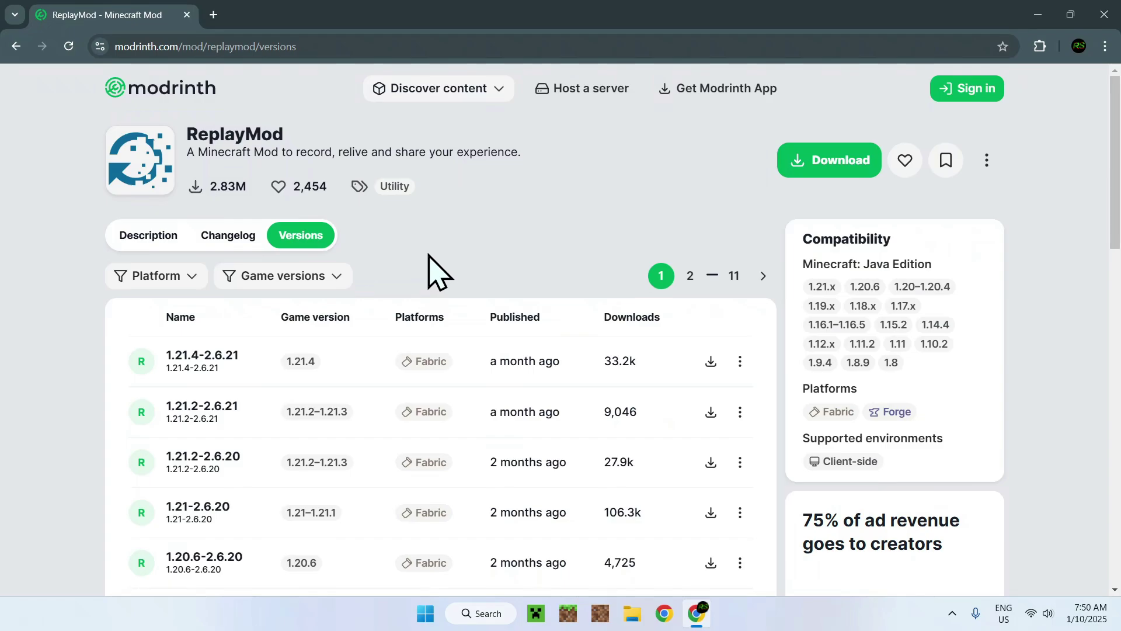
pyautogui.moveTo(523, 365)
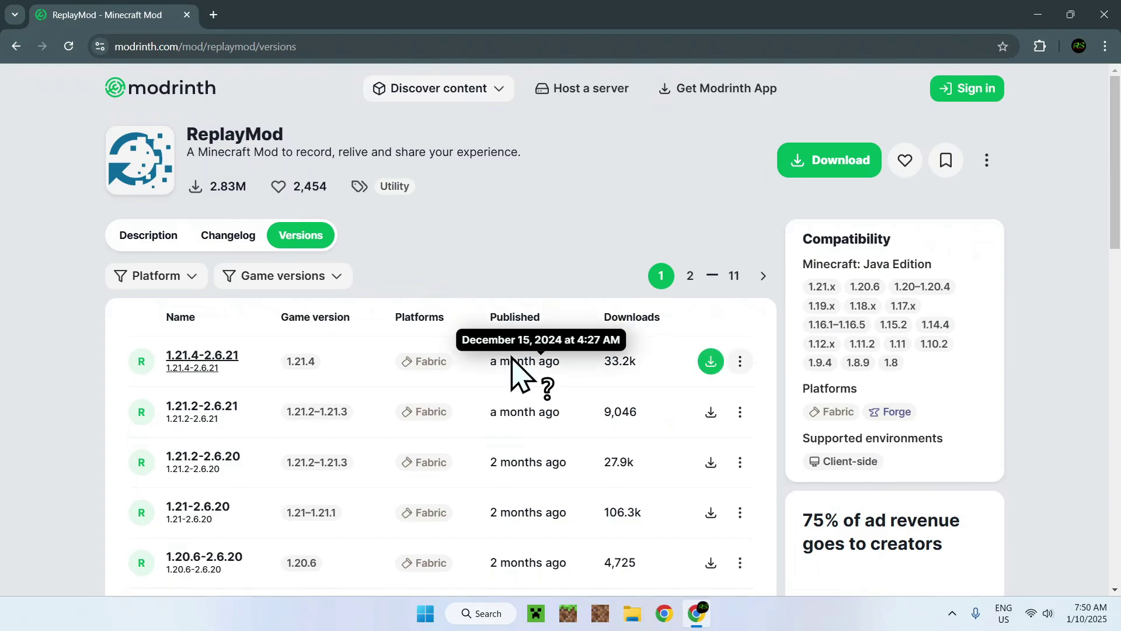
pyautogui.click(710, 361)
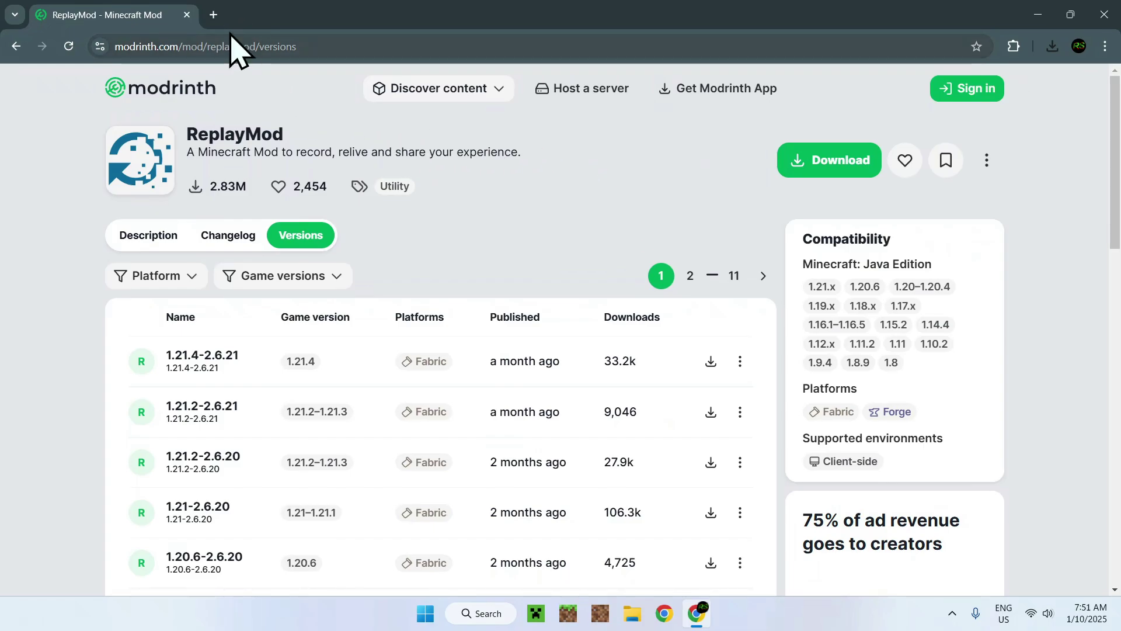
# - Search Google for "Fabric Minecraft" in a new tab and open the fabricmc.net website
pyautogui.click(213, 14)
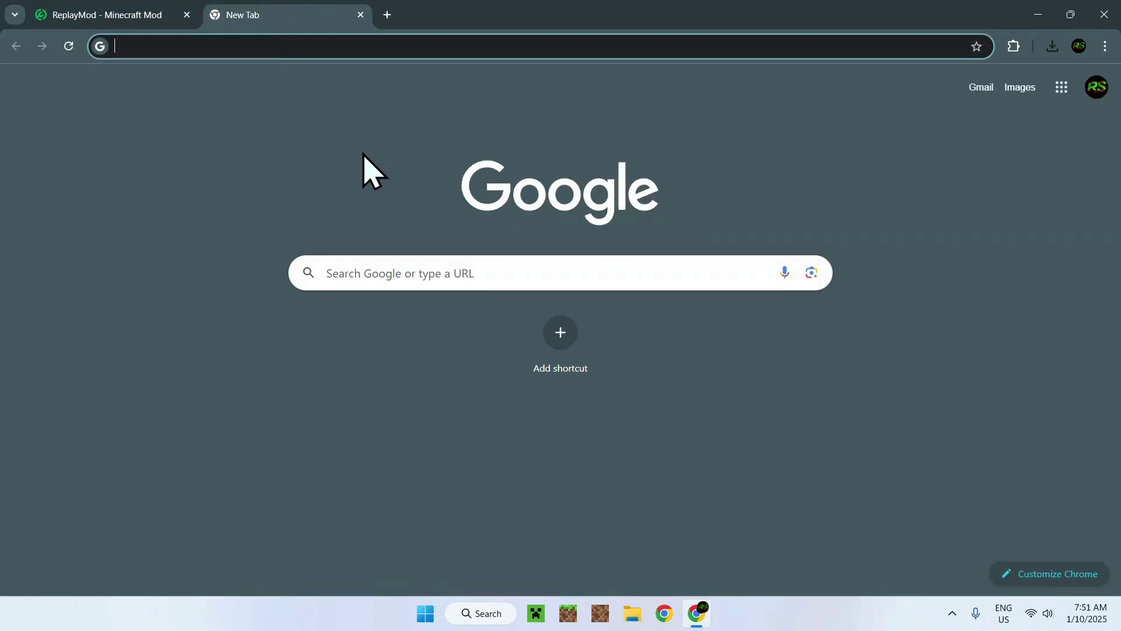
pyautogui.click(376, 271)
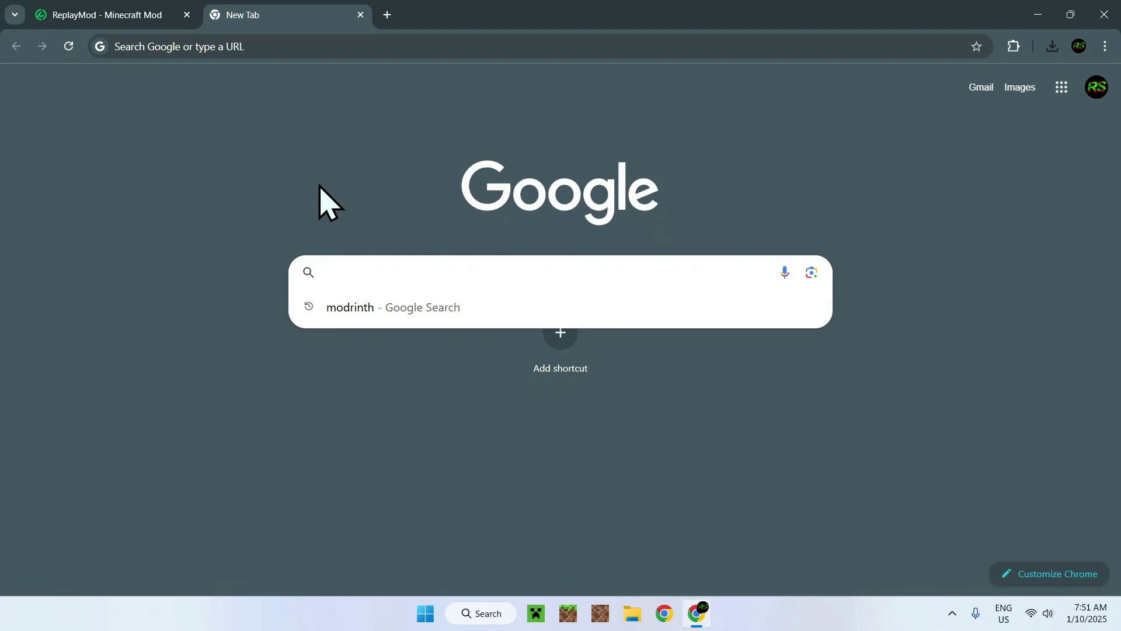
pyautogui.write('Fabric Minecraft')
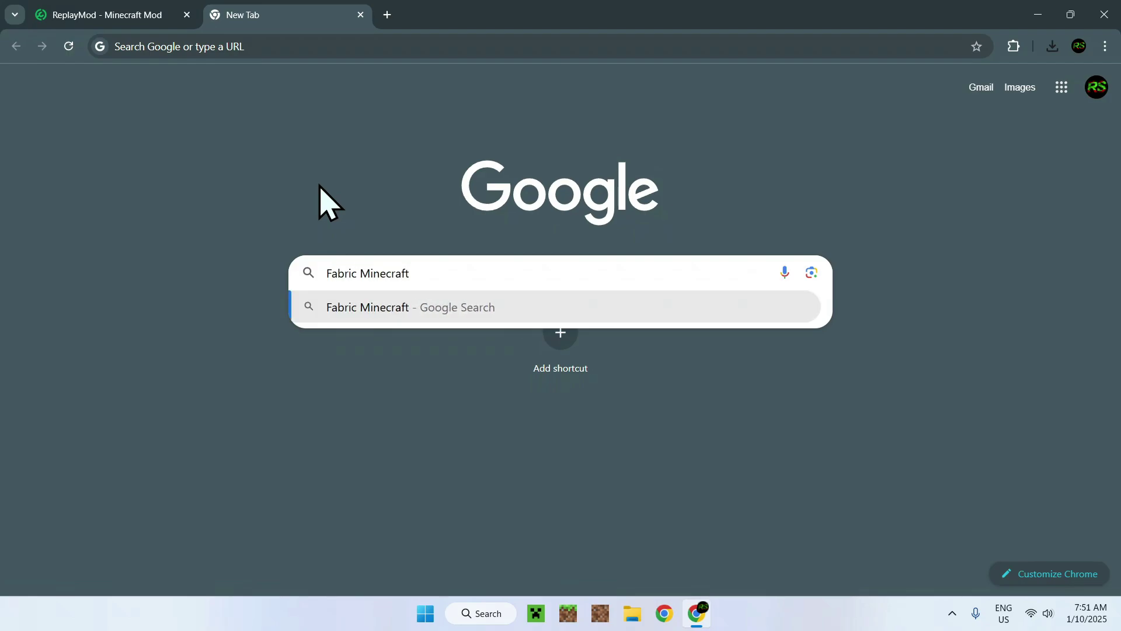
pyautogui.press('Return')
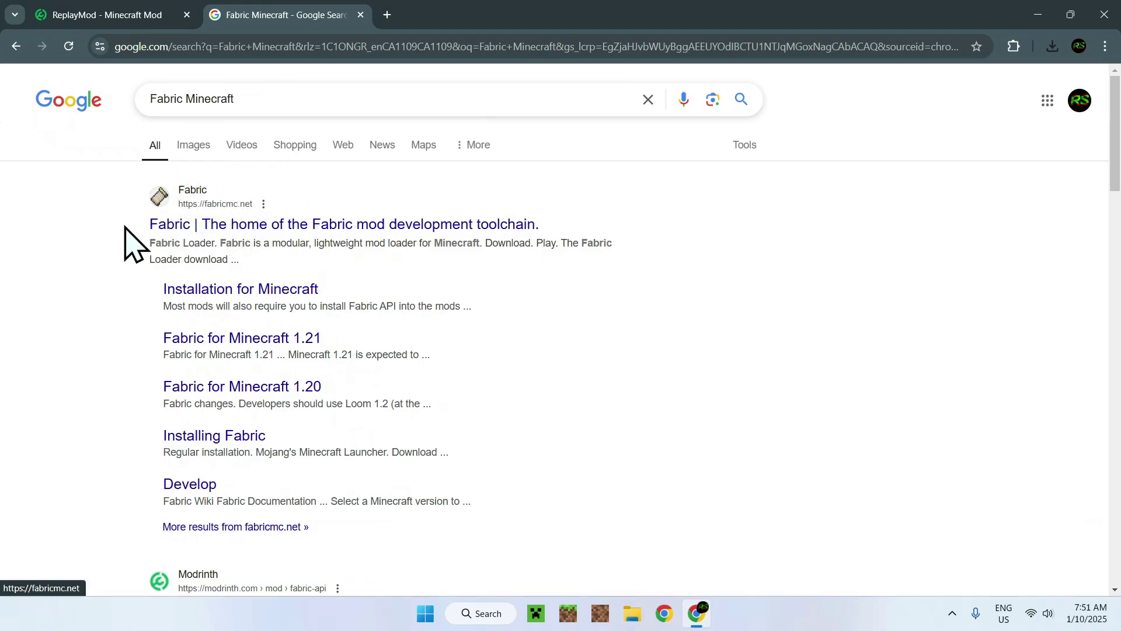
pyautogui.click(197, 228)
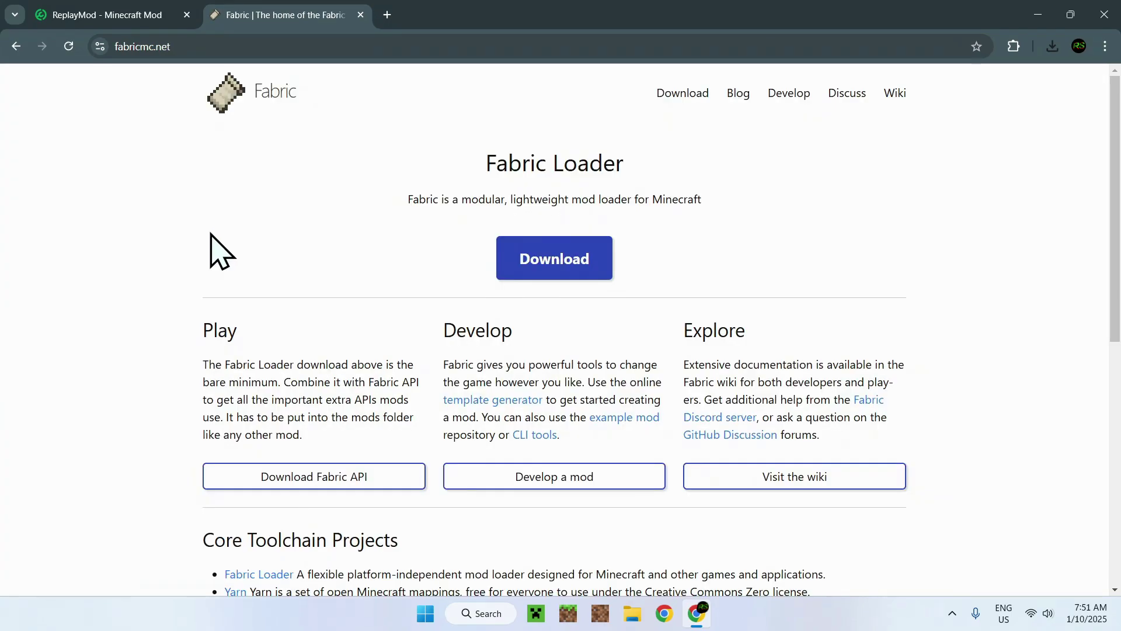
# - Download the Fabric installer for Windows and close the browser
pyautogui.click(555, 273)
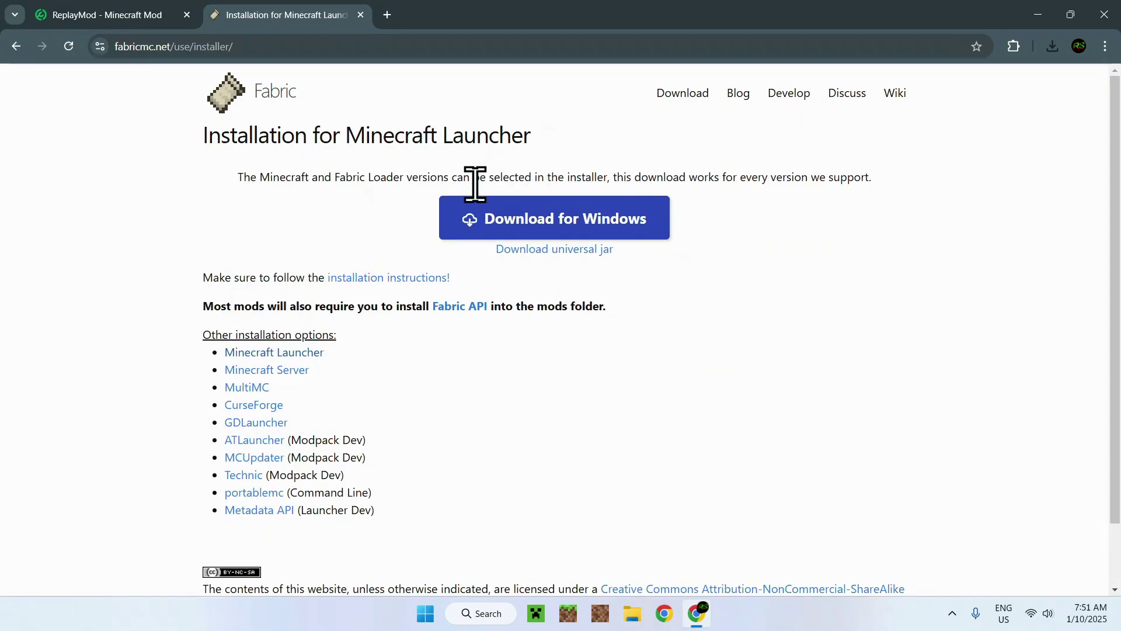
pyautogui.click(557, 223)
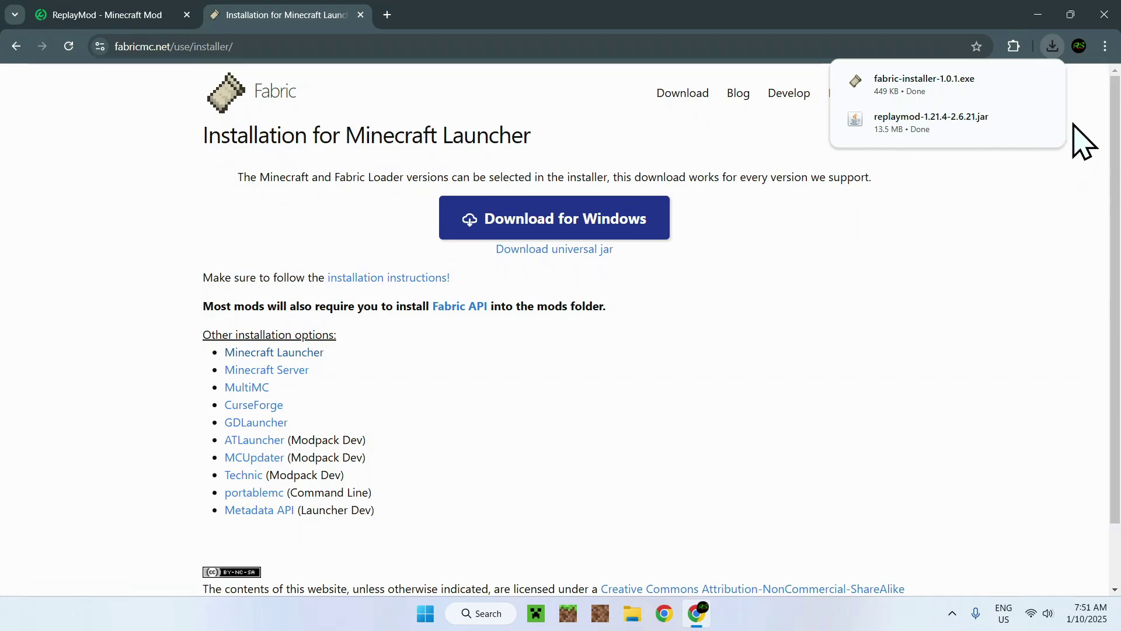
pyautogui.click(1103, 18)
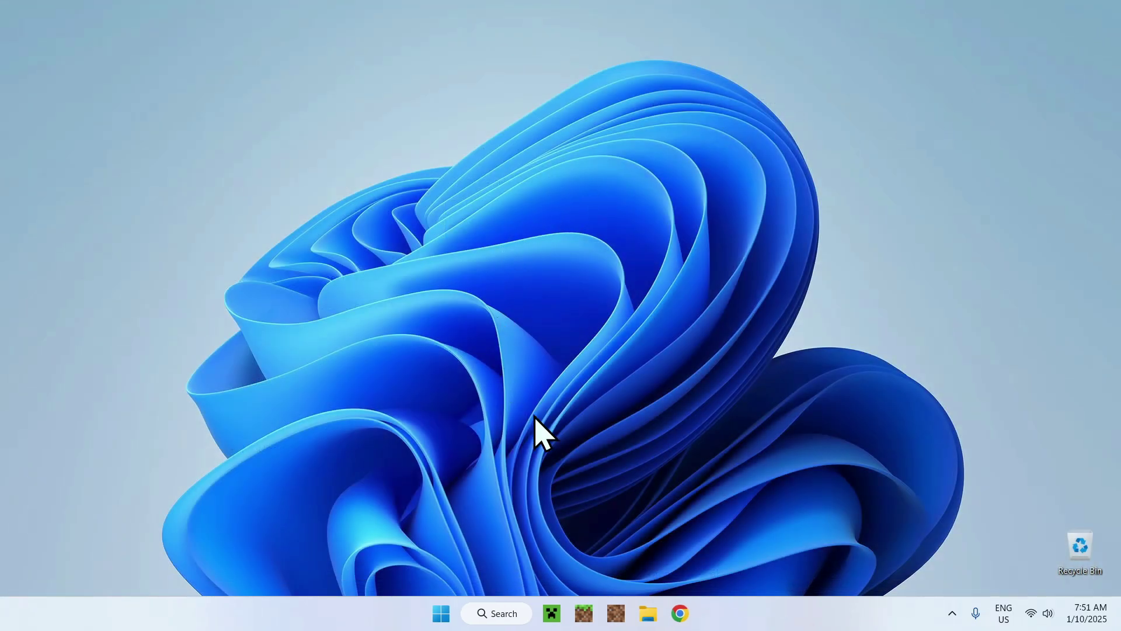
# - Switch to File Explorer and run fabric-installer-1.0.1.exe from the Downloads folder
pyautogui.click(648, 614)
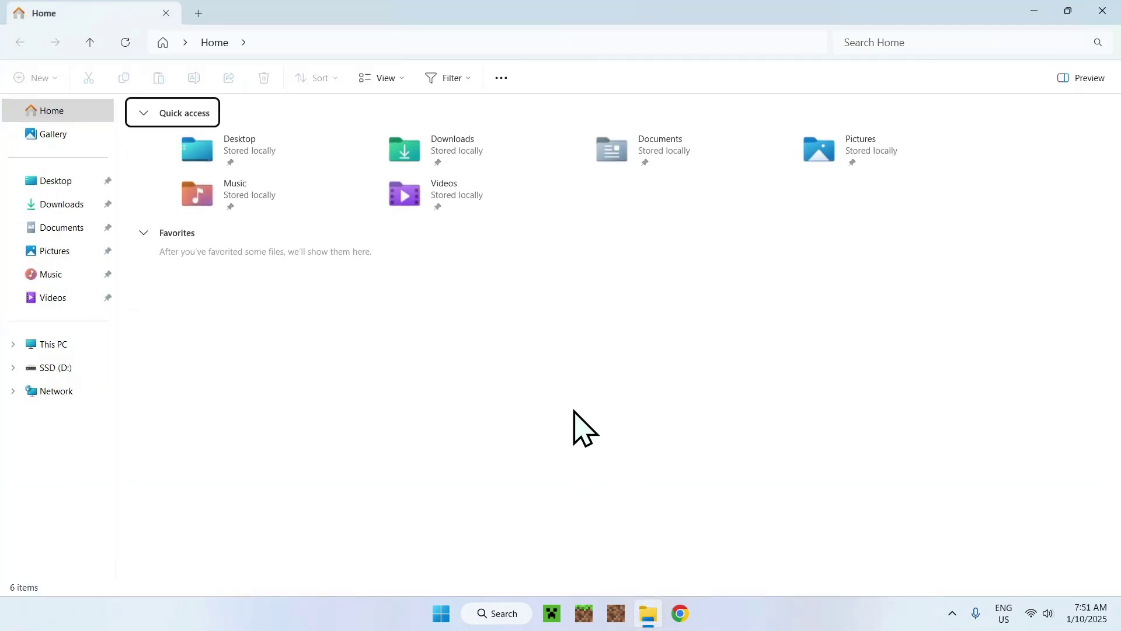
pyautogui.click(62, 204)
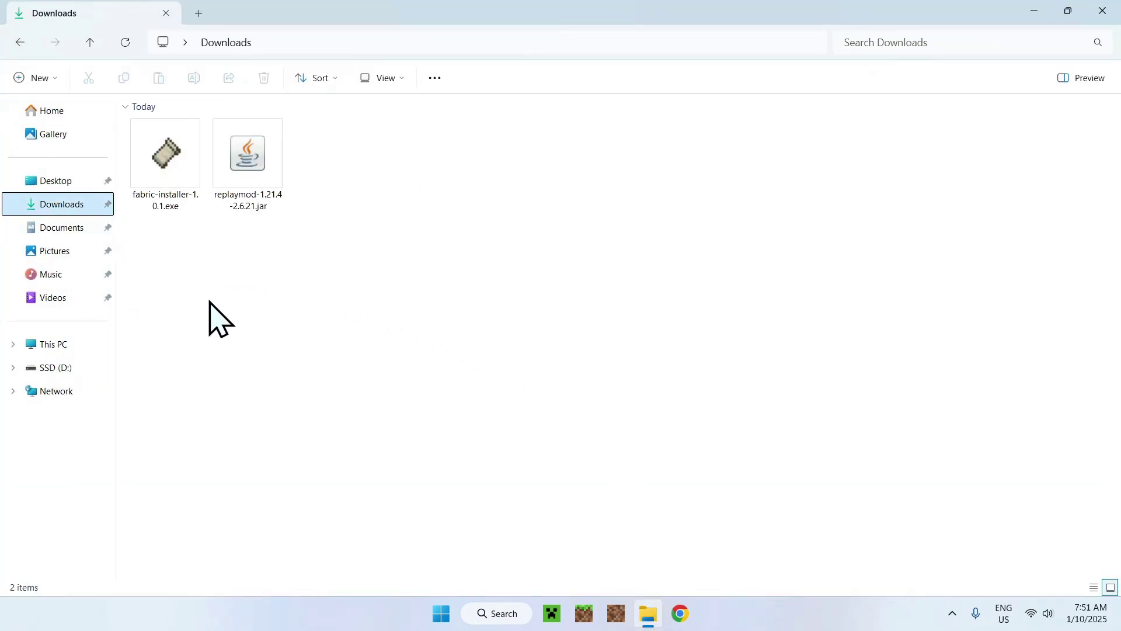
pyautogui.moveTo(141, 228); pyautogui.dragTo(141, 394)
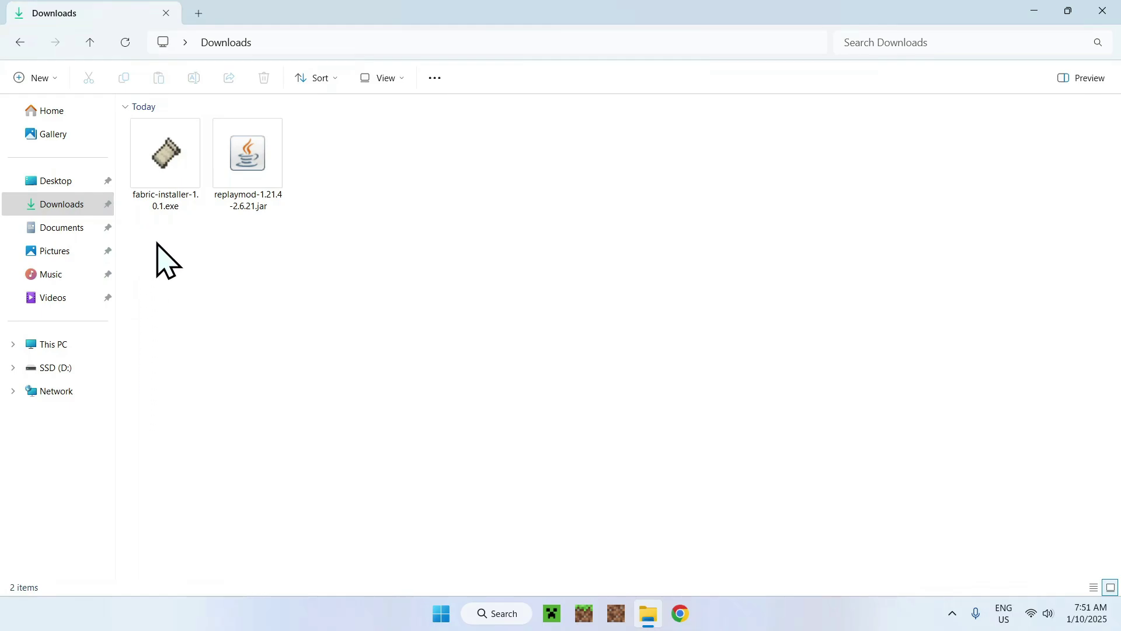
pyautogui.moveTo(145, 234); pyautogui.dragTo(272, 257)
pyautogui.click(163, 202)
pyautogui.doubleClick(164, 202)
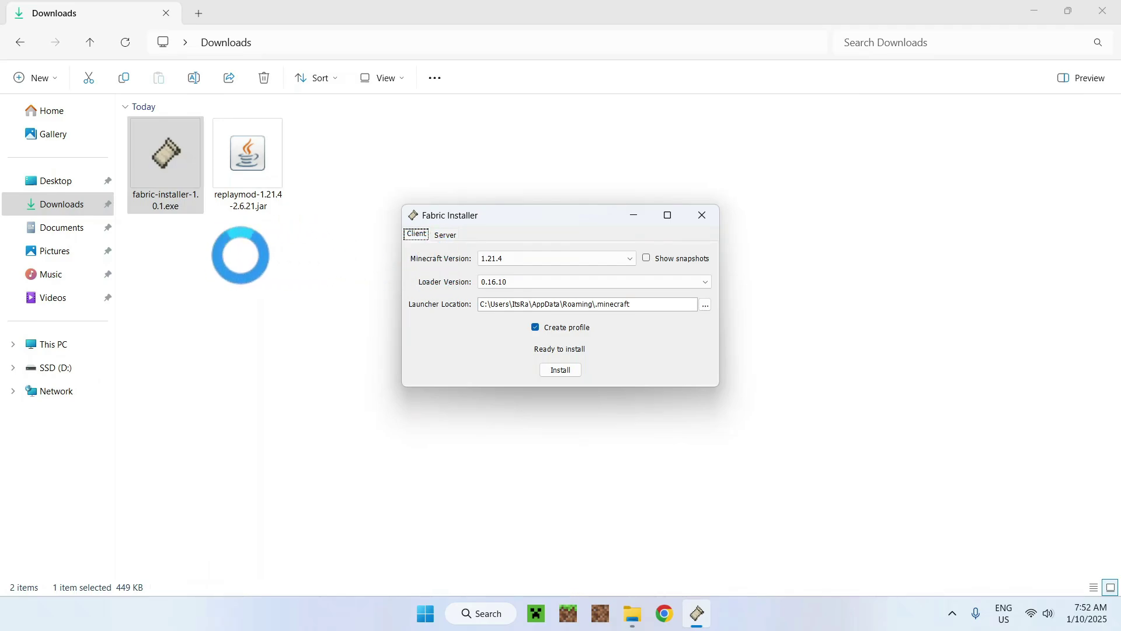
# - Install the Fabric client with loader 0.16.10 for Minecraft 1.21.4 and close the installer
pyautogui.click(560, 374)
pyautogui.click(560, 331)
pyautogui.click(702, 218)
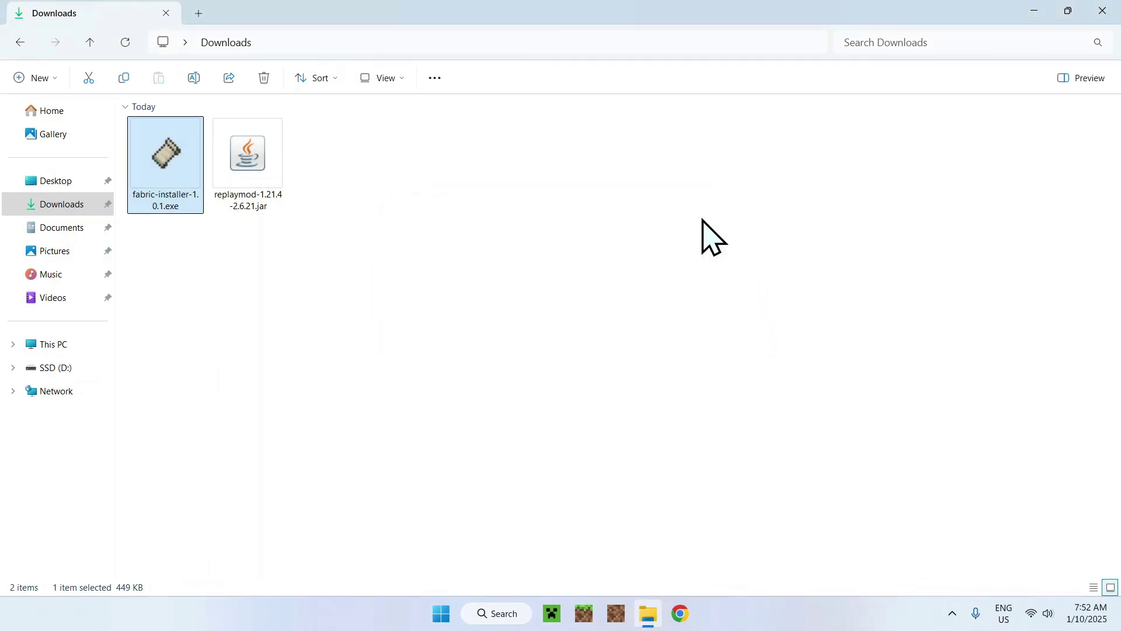
# - Switch to Minecraft Launcher, open the game folder of the fabric-loader-1.21.4 installation and go into its mods folder
pyautogui.click(551, 613)
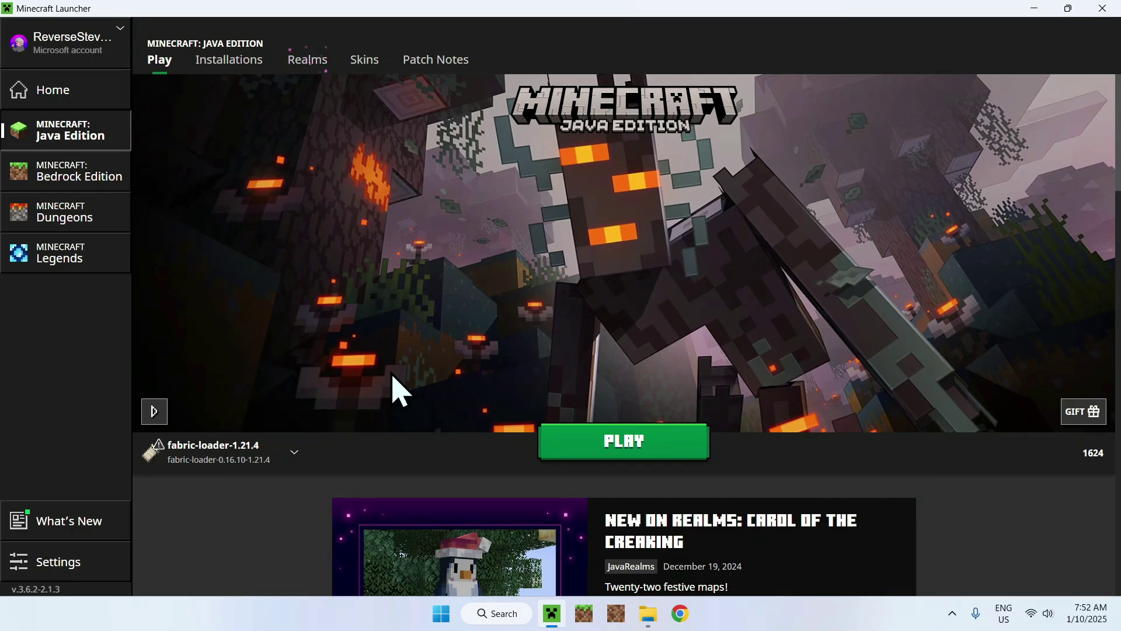
pyautogui.click(229, 65)
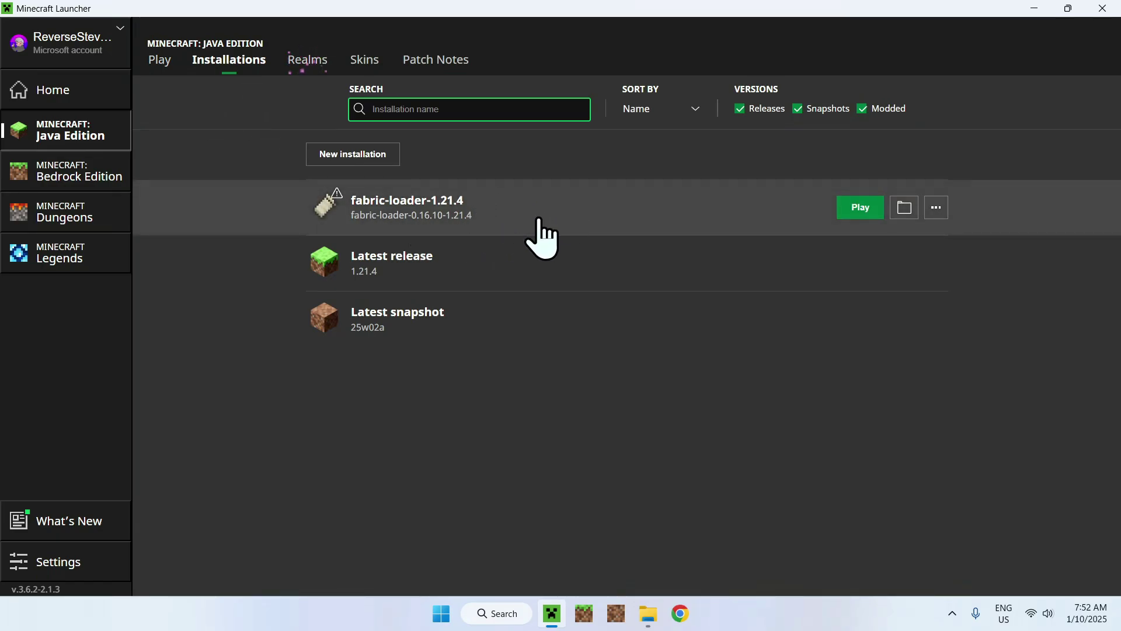
pyautogui.click(899, 205)
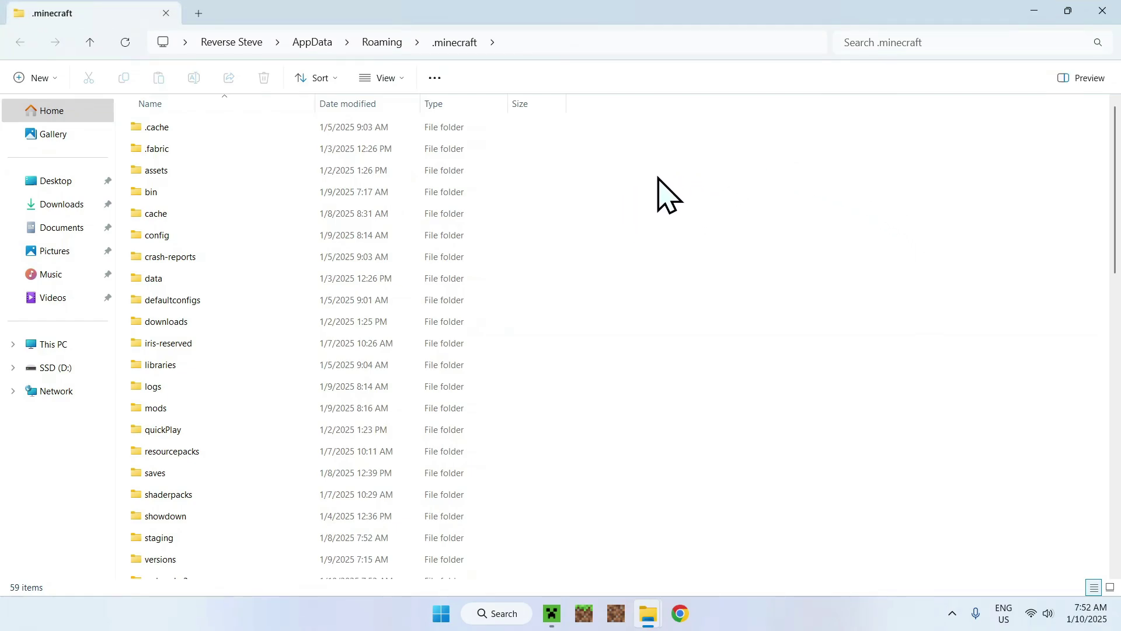
pyautogui.click(366, 403)
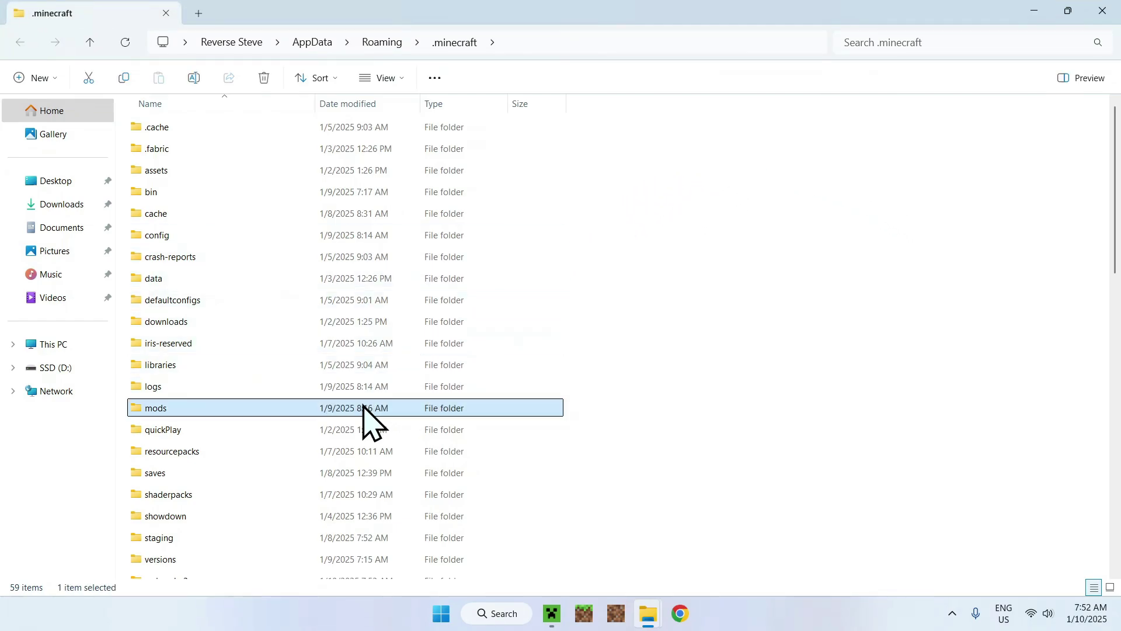
pyautogui.doubleClick(327, 406)
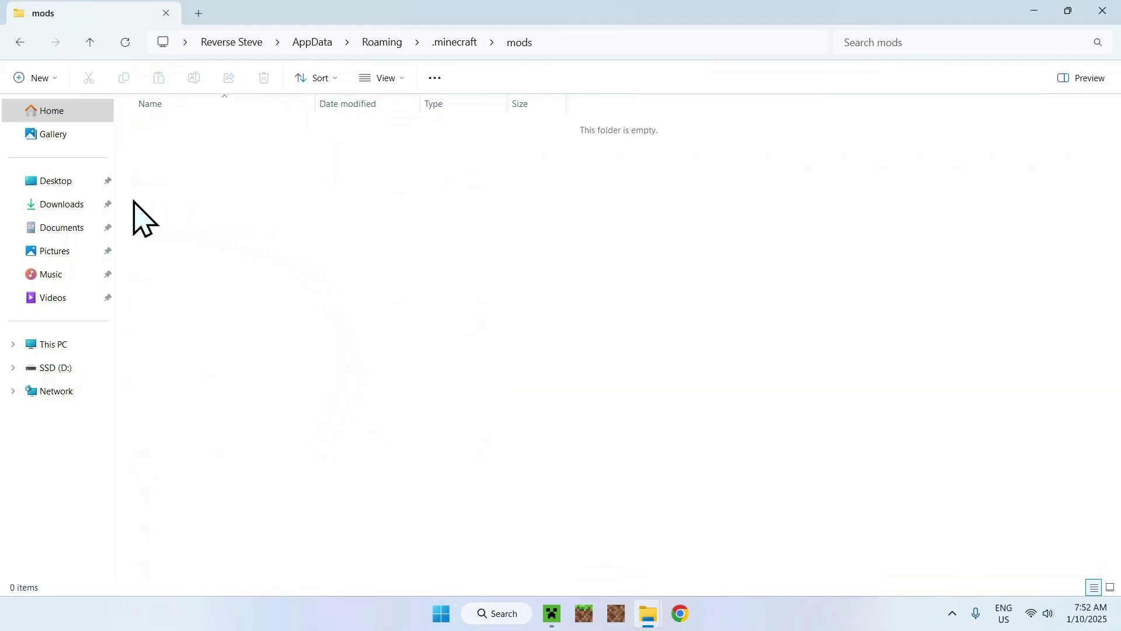
# - Copy replaymod-1.21.4-2.6.21.jar from the Downloads folder into the .minecraft mods folder
pyautogui.click(71, 206)
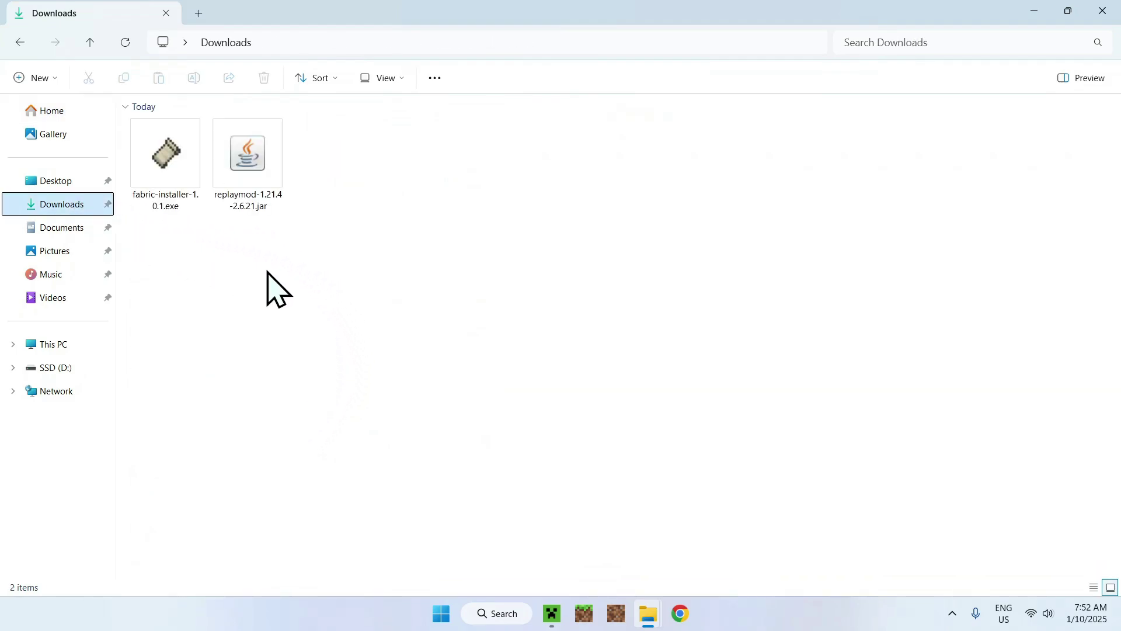
pyautogui.click(248, 209)
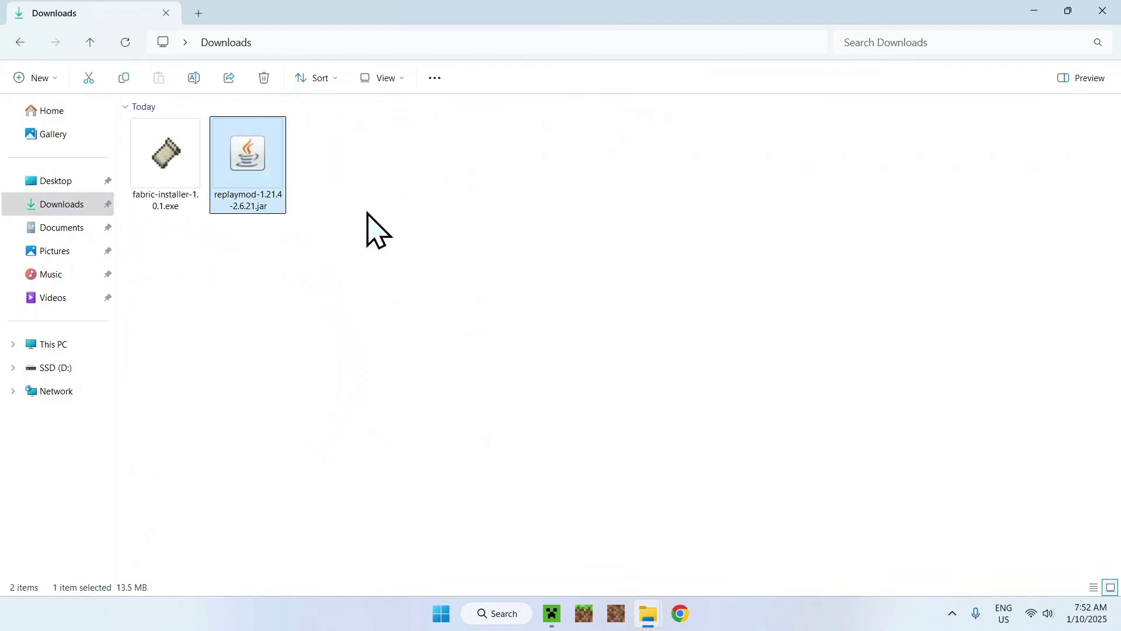
pyautogui.click(124, 78)
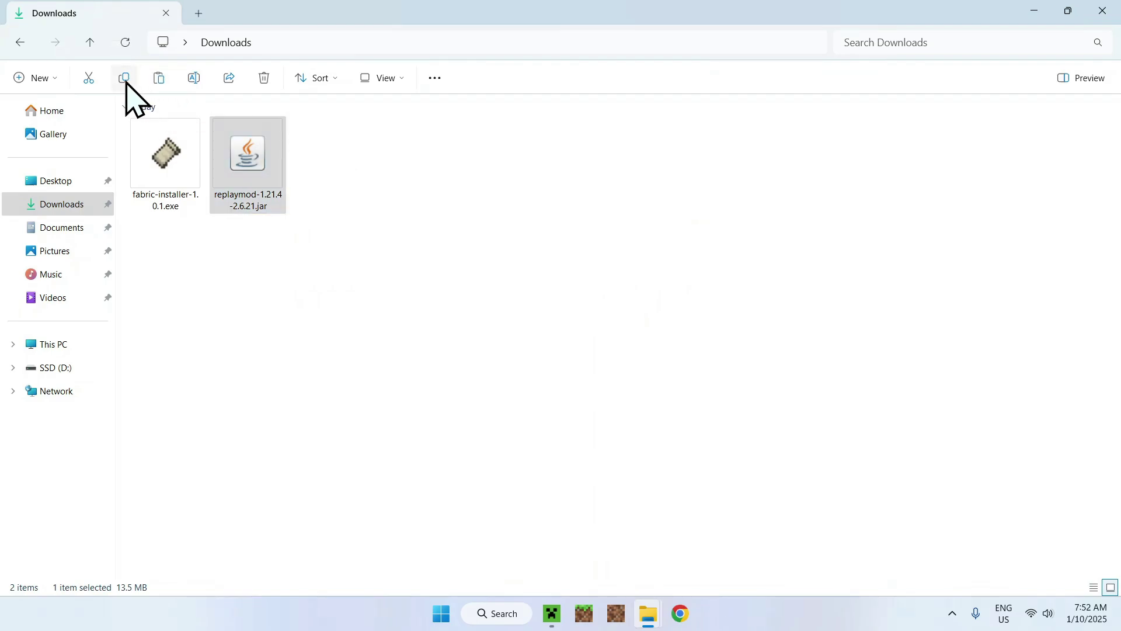
pyautogui.click(21, 45)
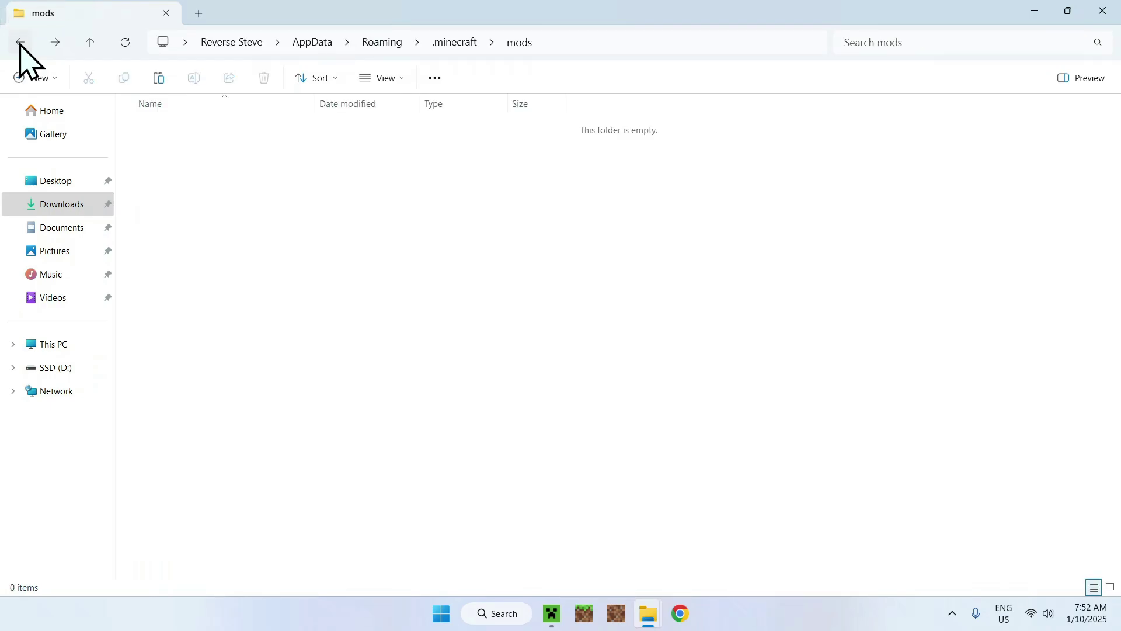
pyautogui.click(153, 84)
pyautogui.click(236, 170)
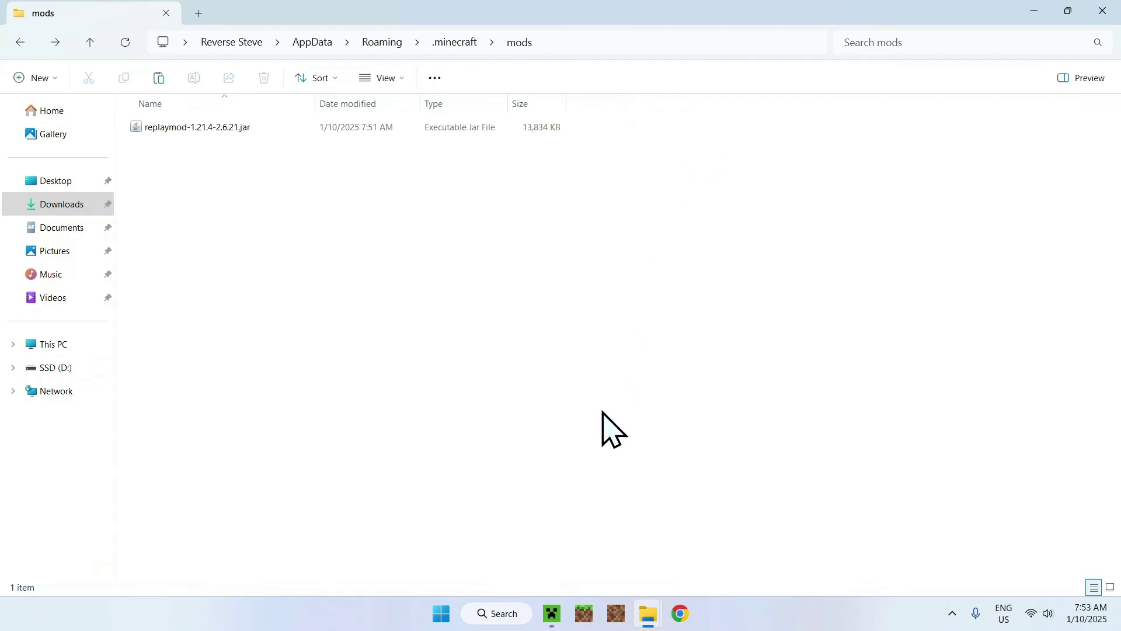
# - Switch to Minecraft Launcher, launch the fabric-loader-1.21.4 installation and maximize the game window
pyautogui.click(552, 612)
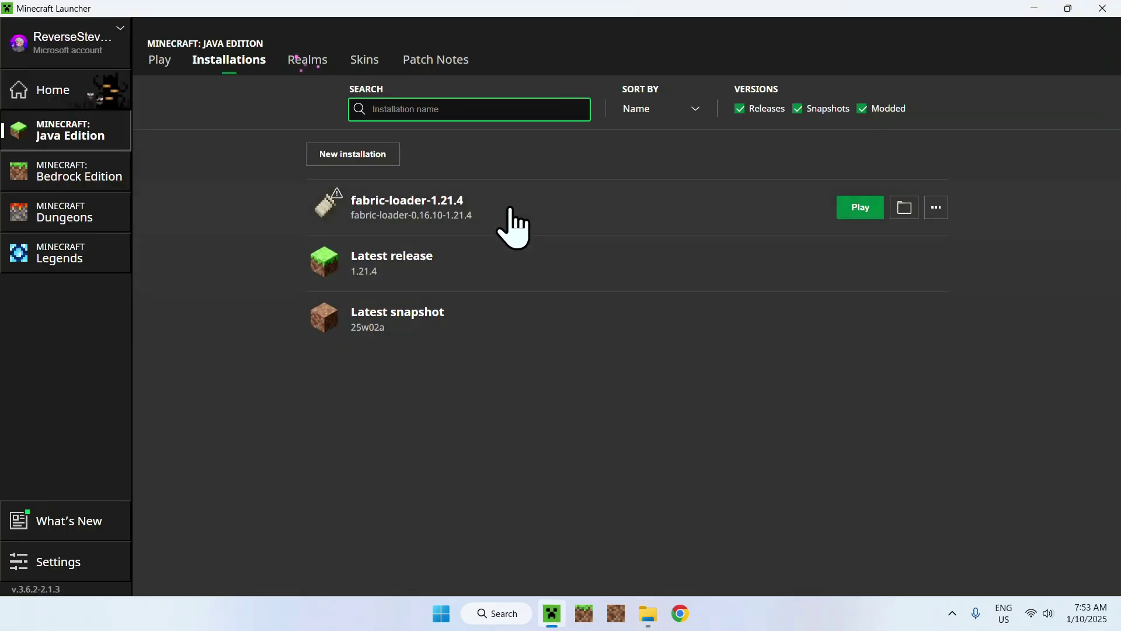
pyautogui.click(156, 61)
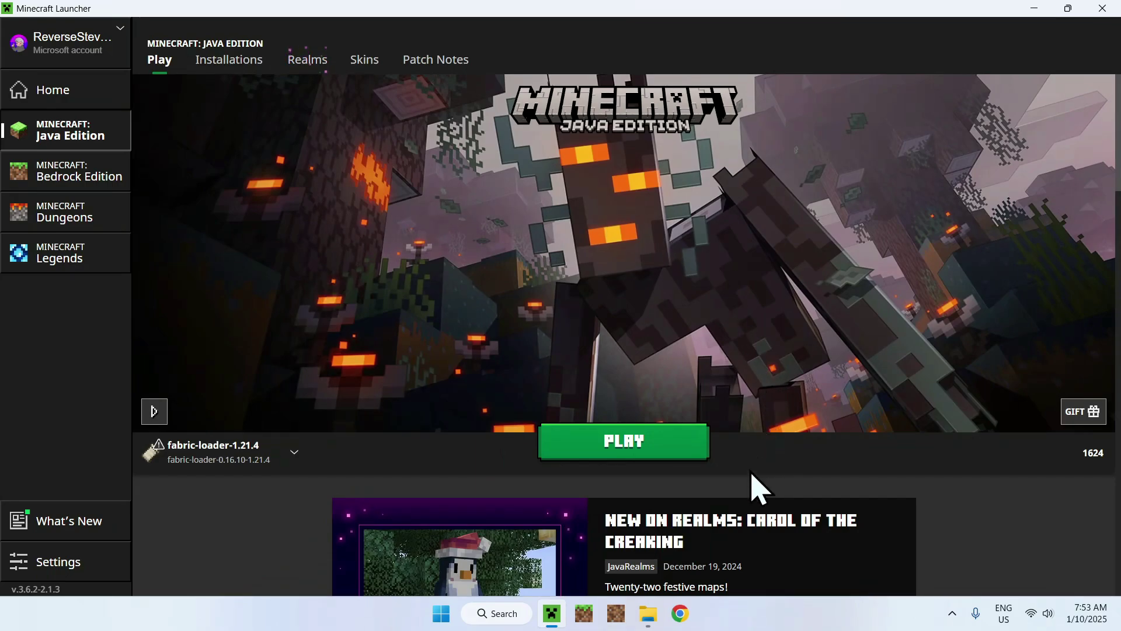
pyautogui.click(625, 454)
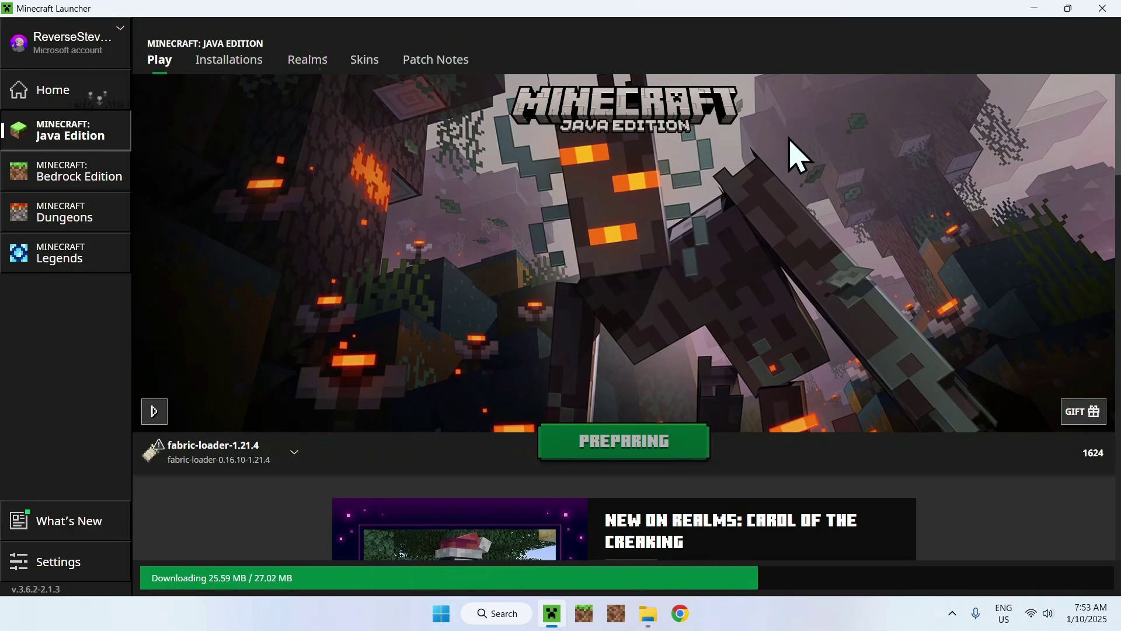
pyautogui.hotkey('alt', 'Tab')
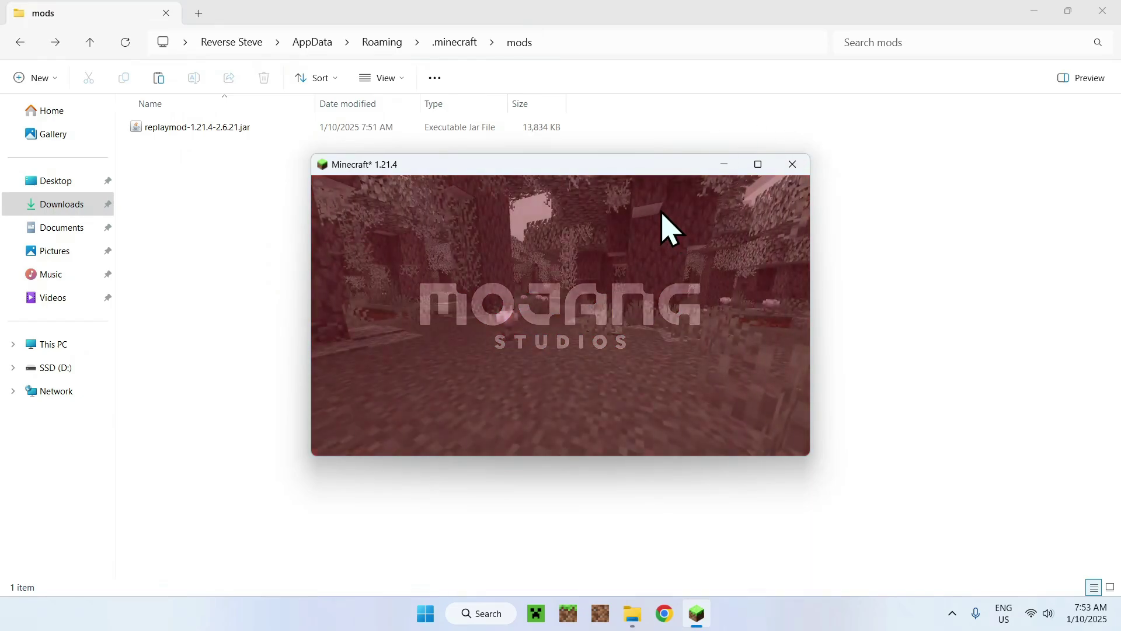
pyautogui.click(758, 164)
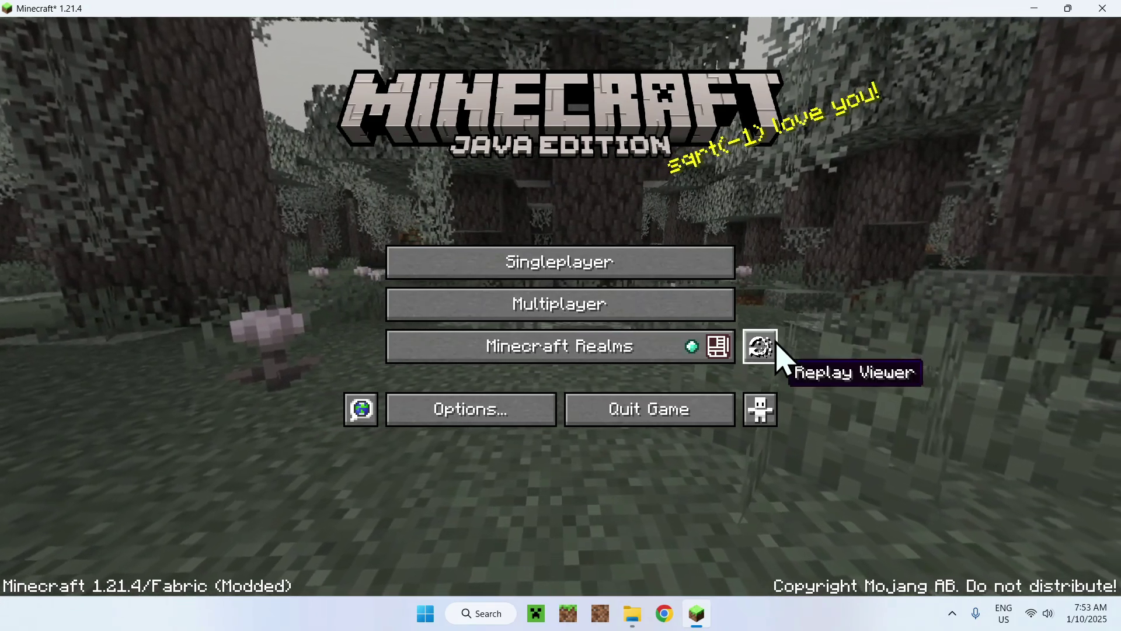
# - Look into the Replay Viewer from the title screen and go back
pyautogui.click(760, 347)
pyautogui.click(758, 554)
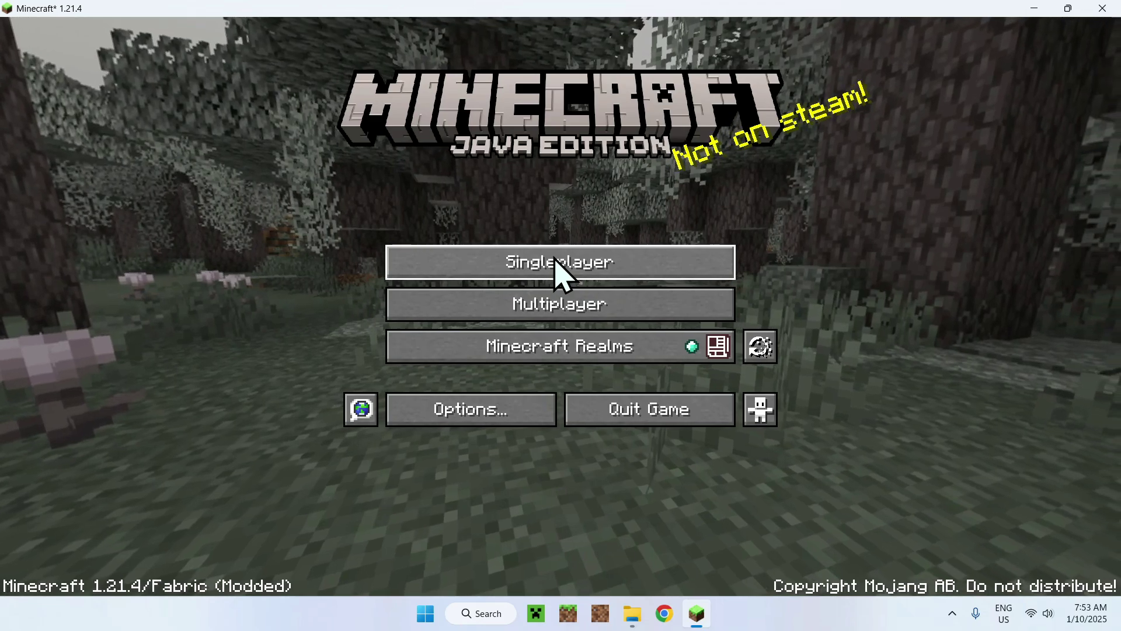
# - Load the singleplayer world Tutorials with Record Singleplayer enabled and walk around to record some footage
pyautogui.click(558, 271)
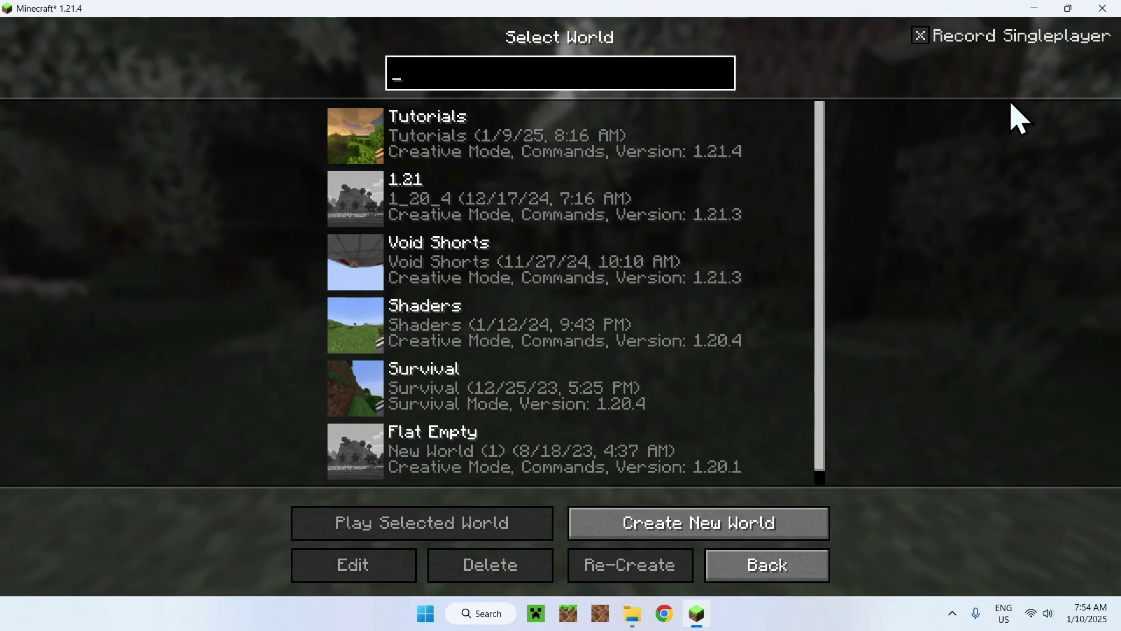
pyautogui.click(374, 138)
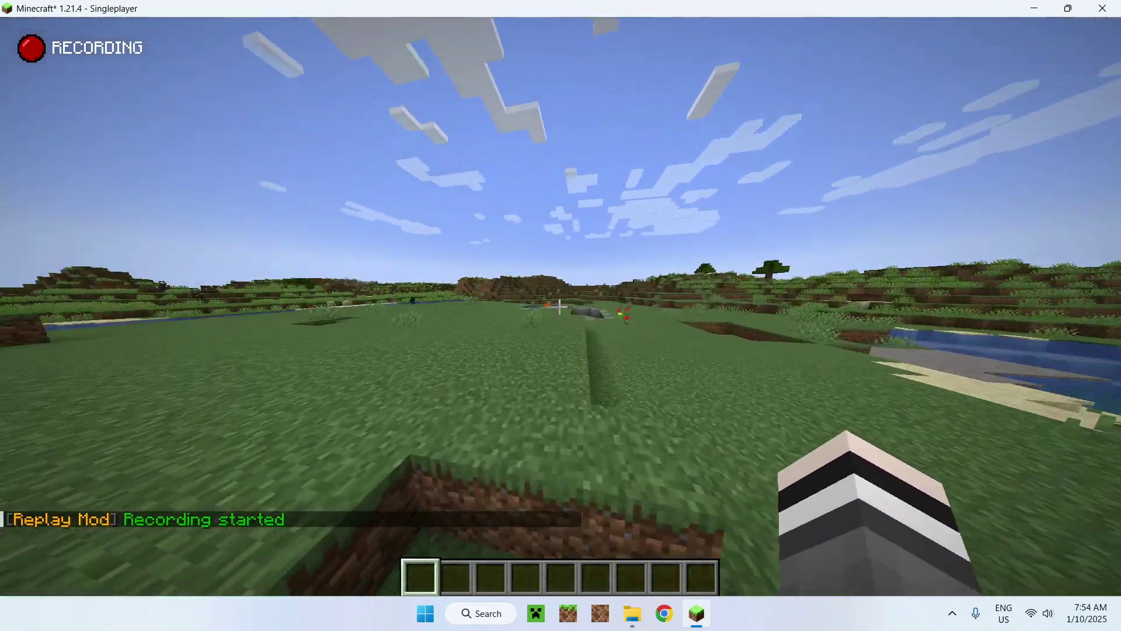
pyautogui.press('w')
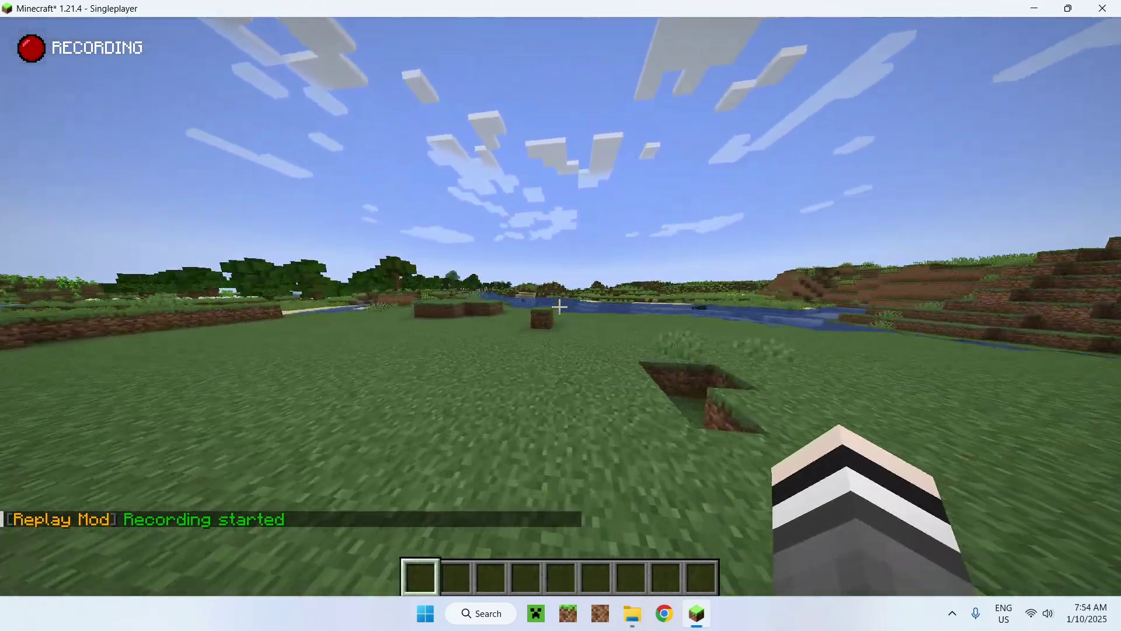
pyautogui.press('w')
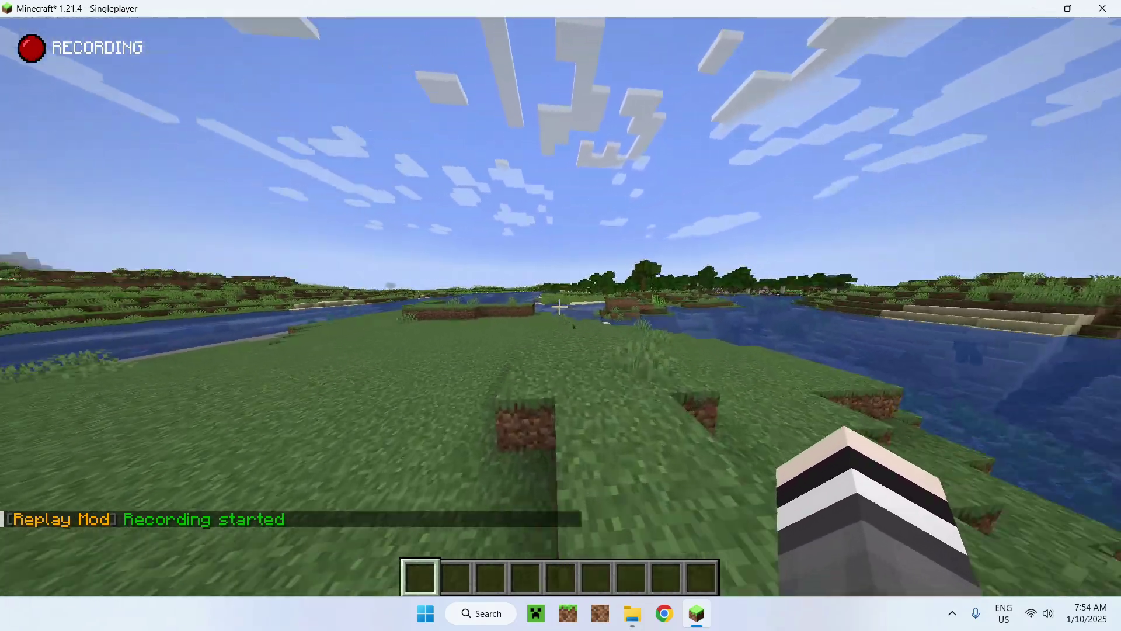
pyautogui.press('w')
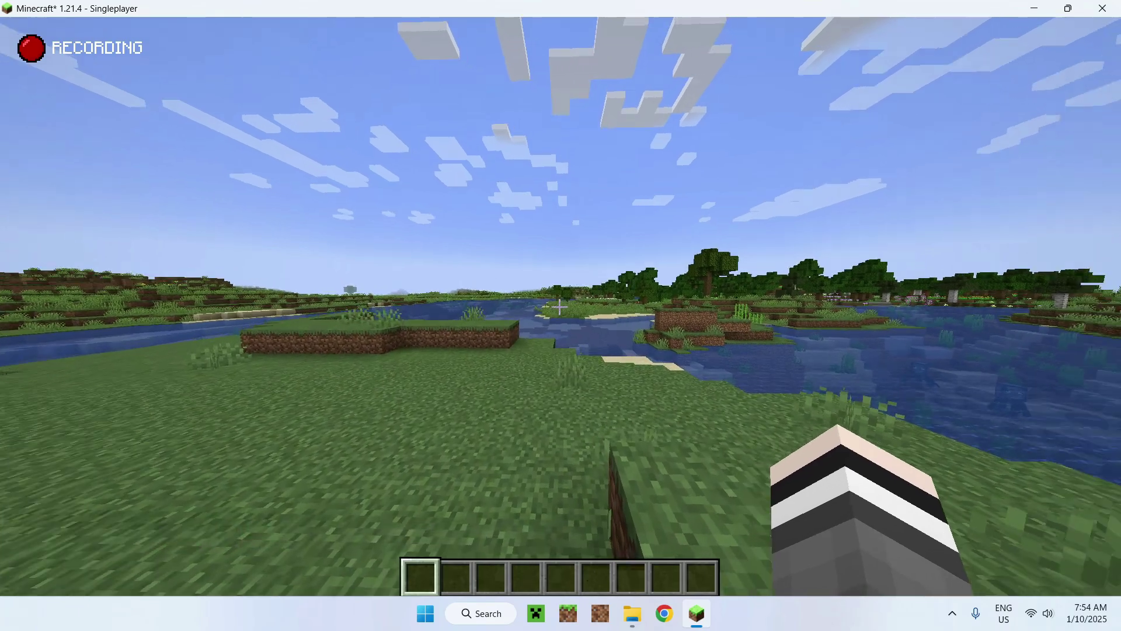
# - End the recording by saving and quitting the world to the title screen, and confirm the replay file's default name
pyautogui.press('Escape')
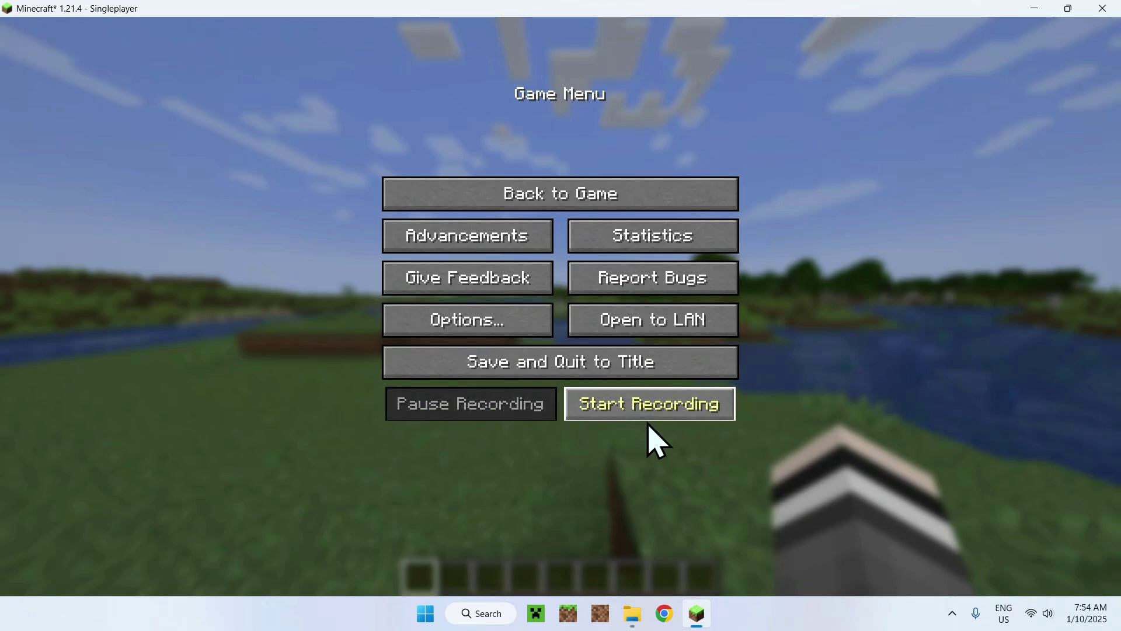
pyautogui.click(684, 362)
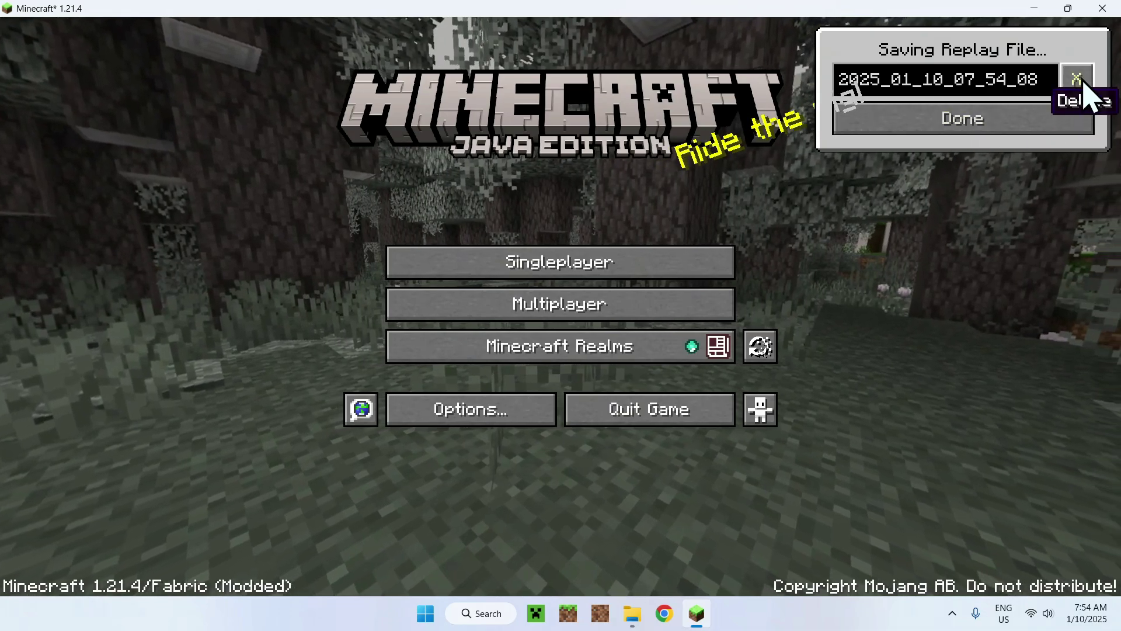
pyautogui.click(981, 130)
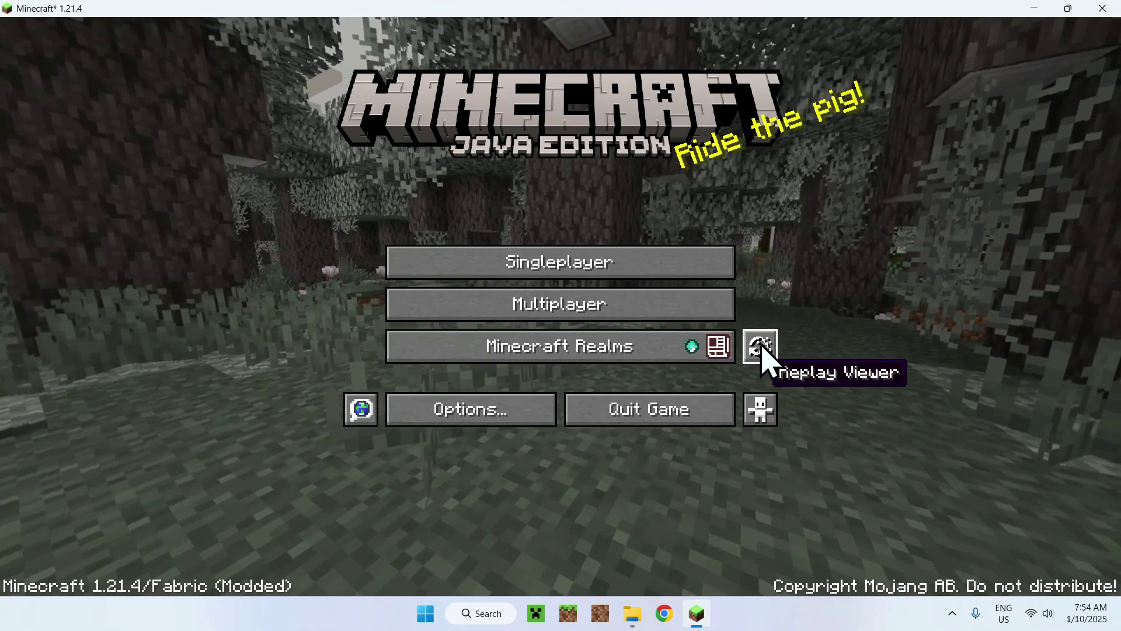
# - Load the replay 2025_01_10_07_54_08 from the Replay Viewer
pyautogui.click(760, 347)
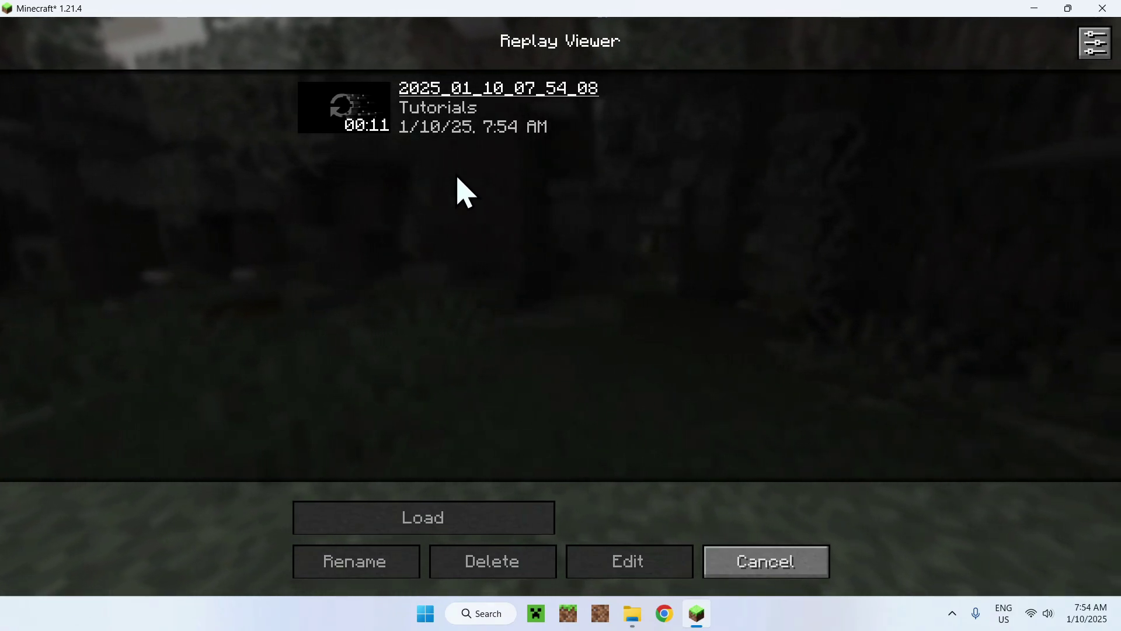
pyautogui.click(464, 133)
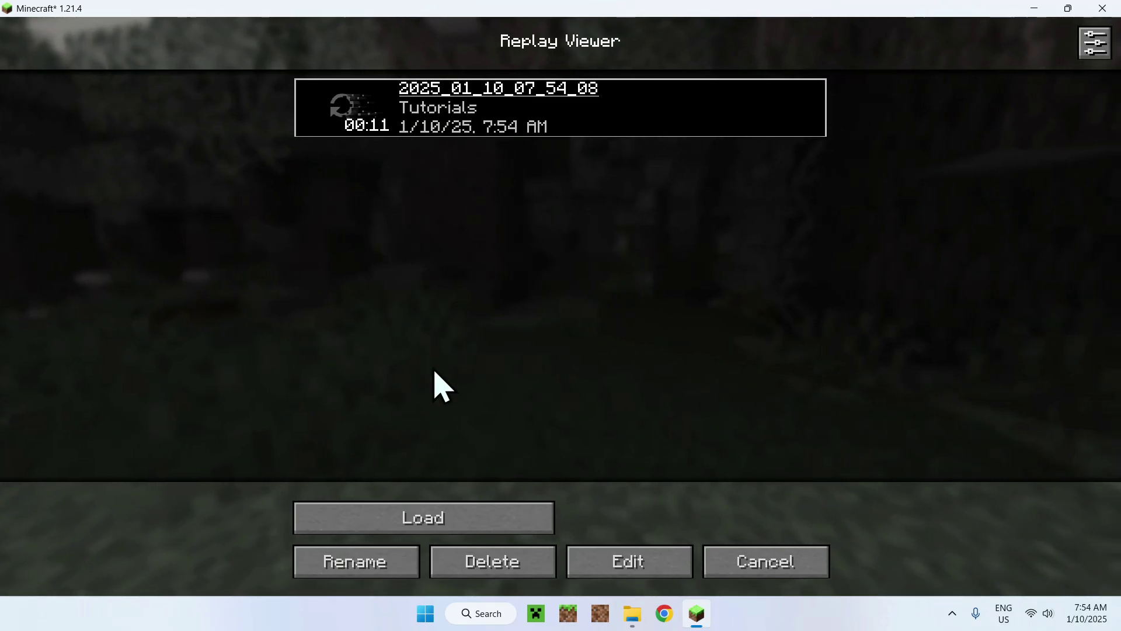
pyautogui.click(429, 520)
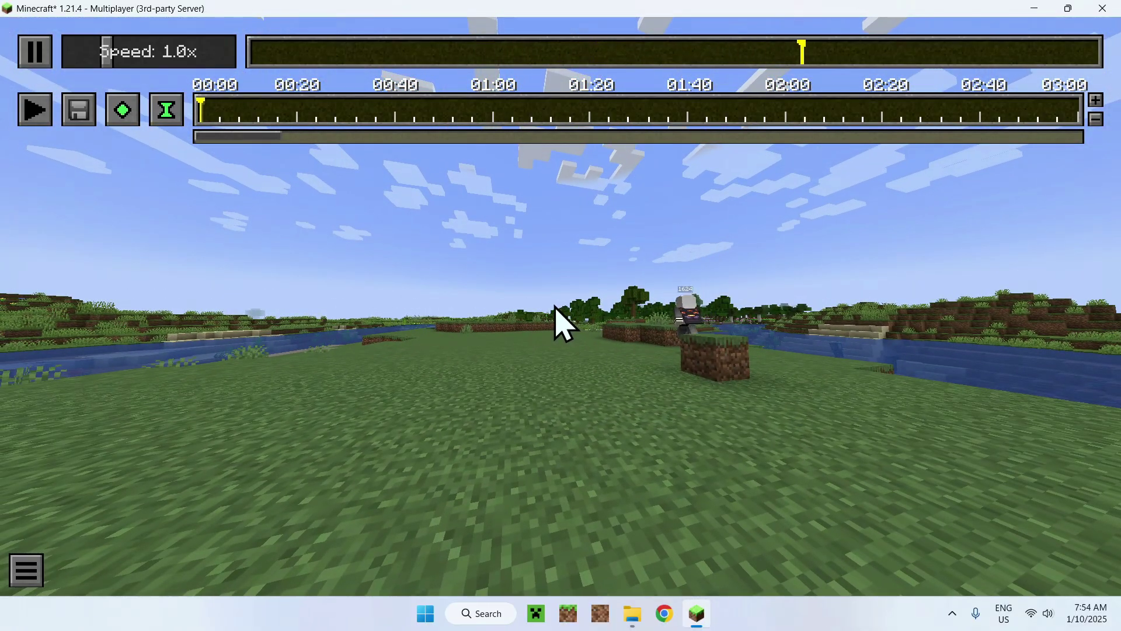
# - Jump the replay to an early moment and add a position keyframe and a time keyframe at 00:00 of the camera path
pyautogui.click(297, 51)
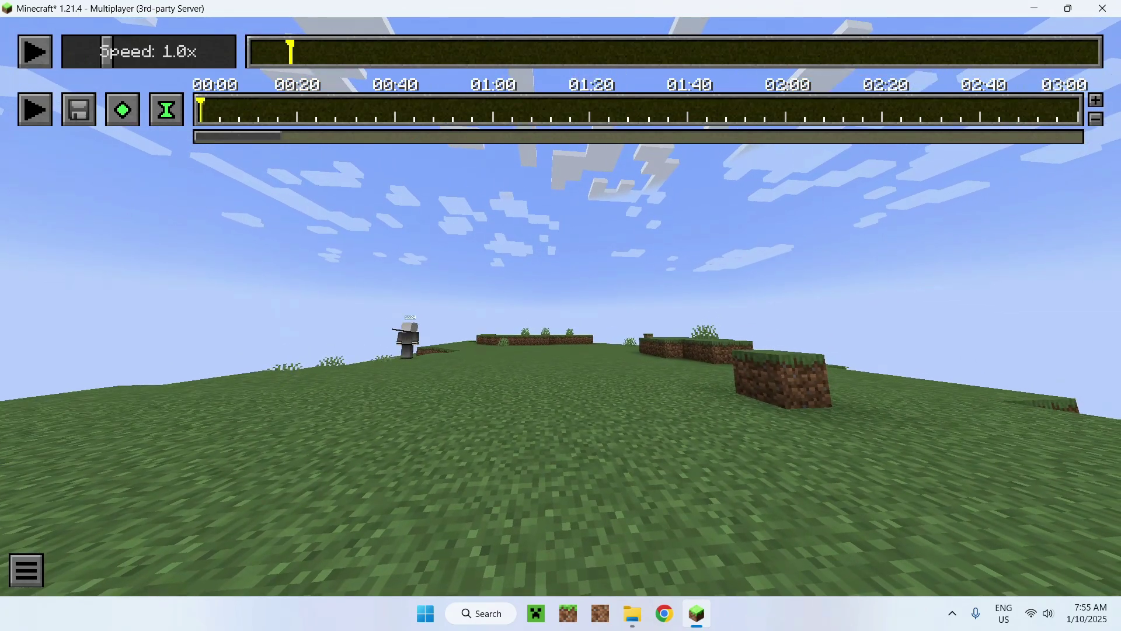
pyautogui.click(124, 111)
pyautogui.click(165, 111)
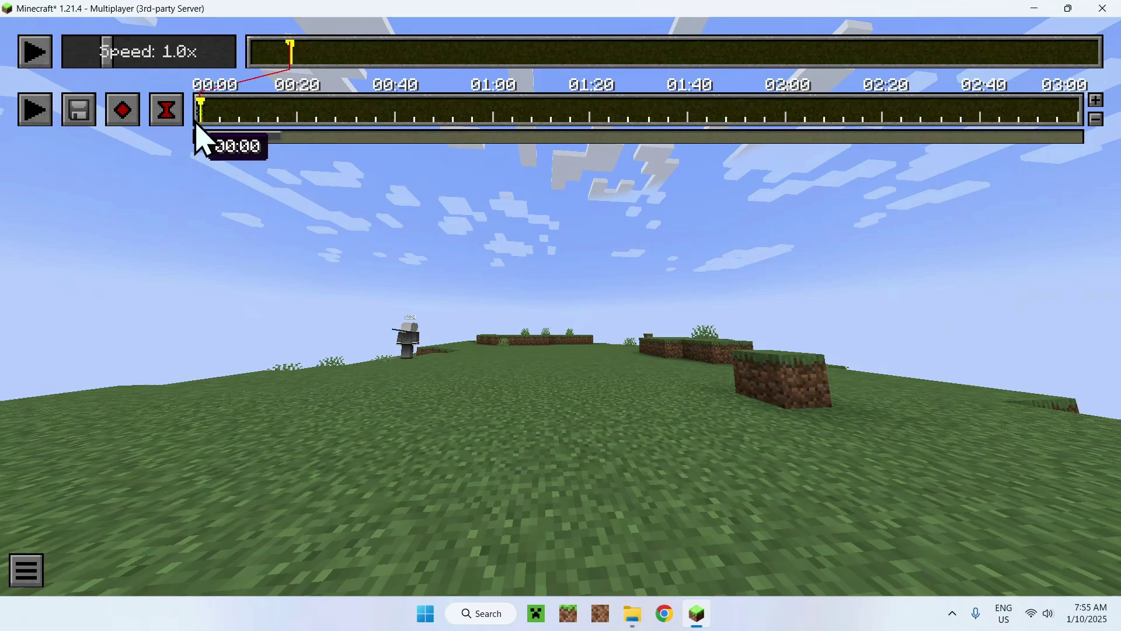
# - Advance the replay slightly, fly the camera to a new viewpoint and add a second position and time keyframe just after the first
pyautogui.click(329, 61)
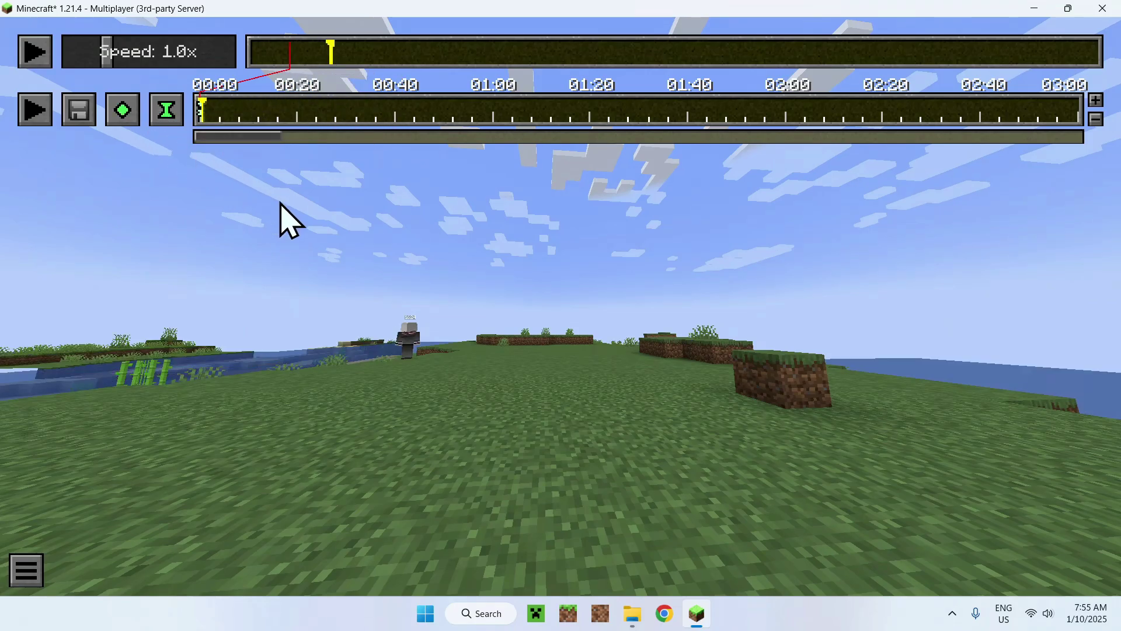
pyautogui.press('d')
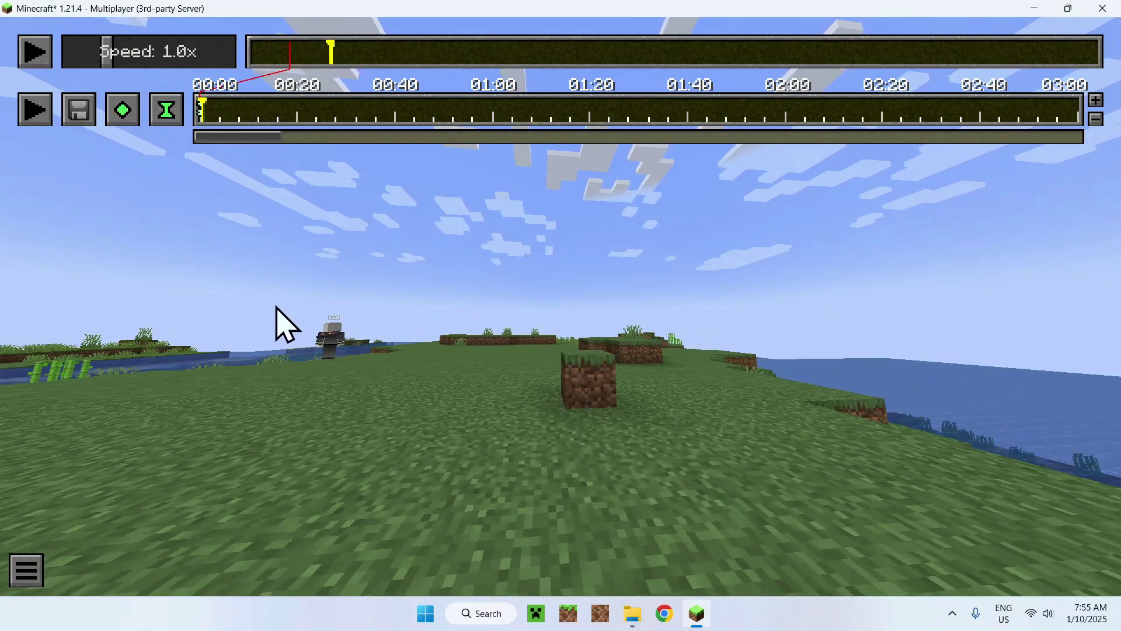
pyautogui.click(280, 321)
pyautogui.press('w')
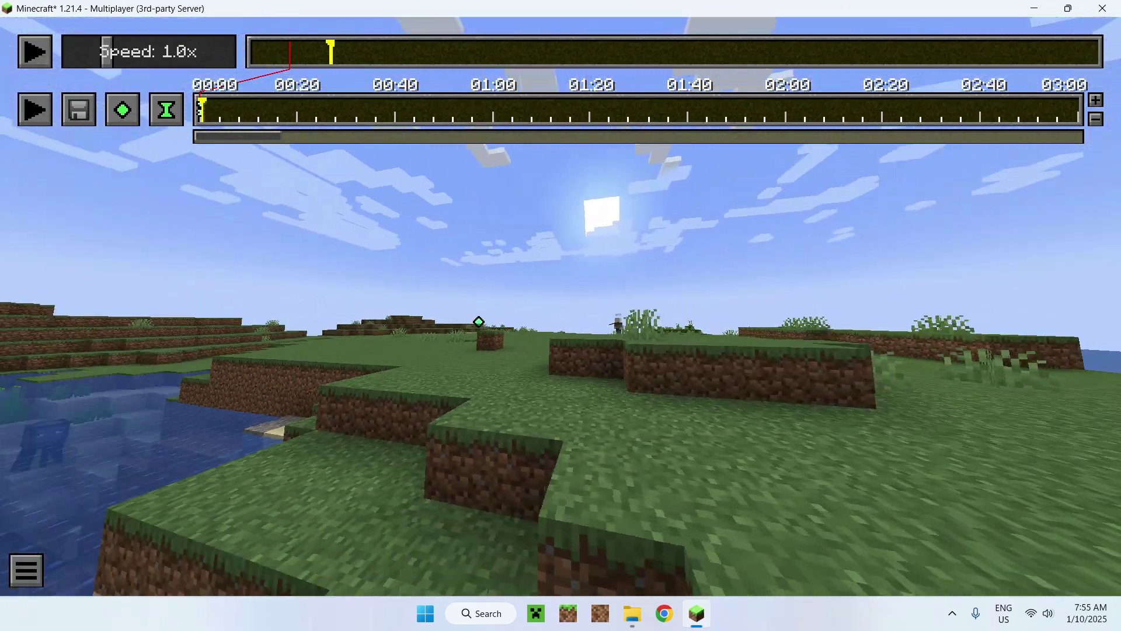
pyautogui.press('shift')
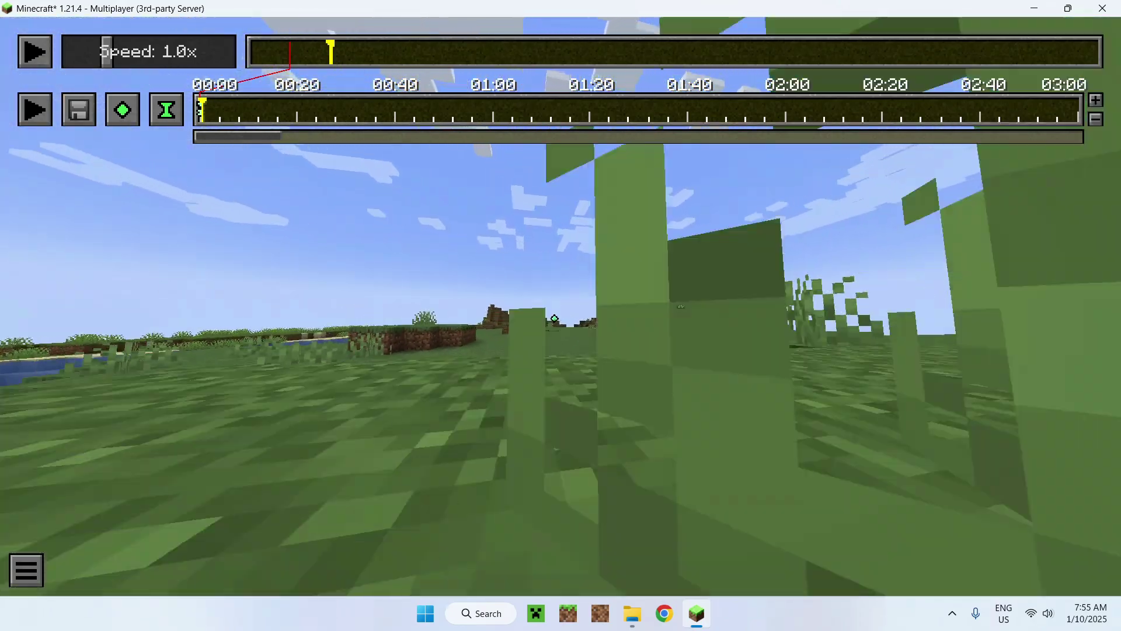
pyautogui.press('space')
pyautogui.press('w')
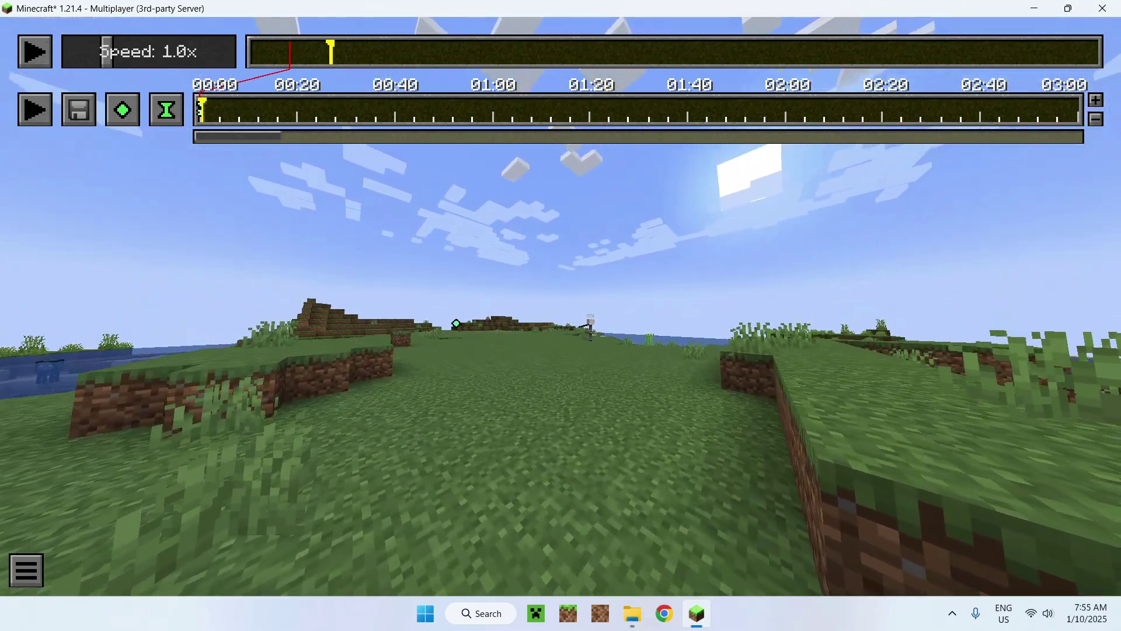
pyautogui.click(125, 114)
pyautogui.press('o')
# - Jump the replay back before the first keyframe and play the camera path as a preview
pyautogui.click(274, 52)
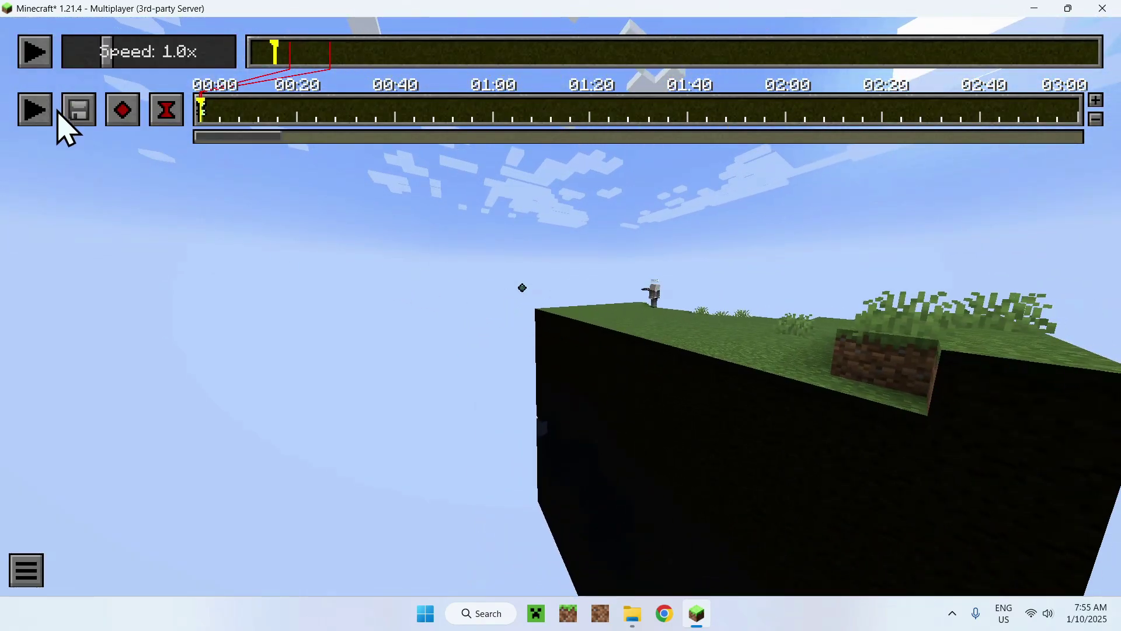
pyautogui.click(34, 110)
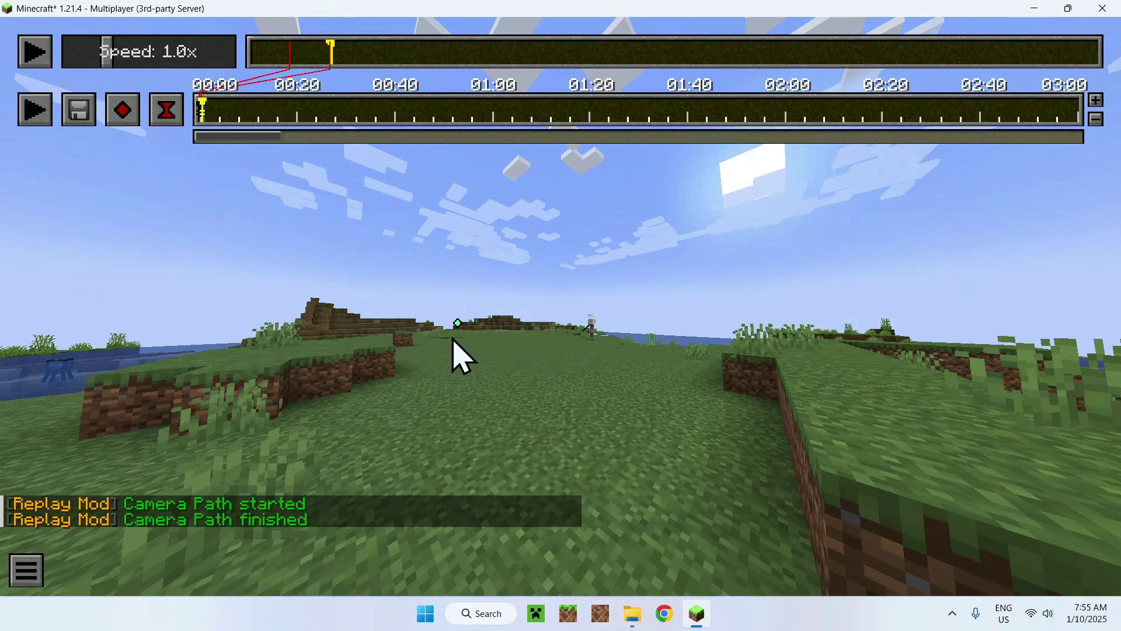
# - Open the render settings for the camera path and review the video and advanced options
pyautogui.click(79, 111)
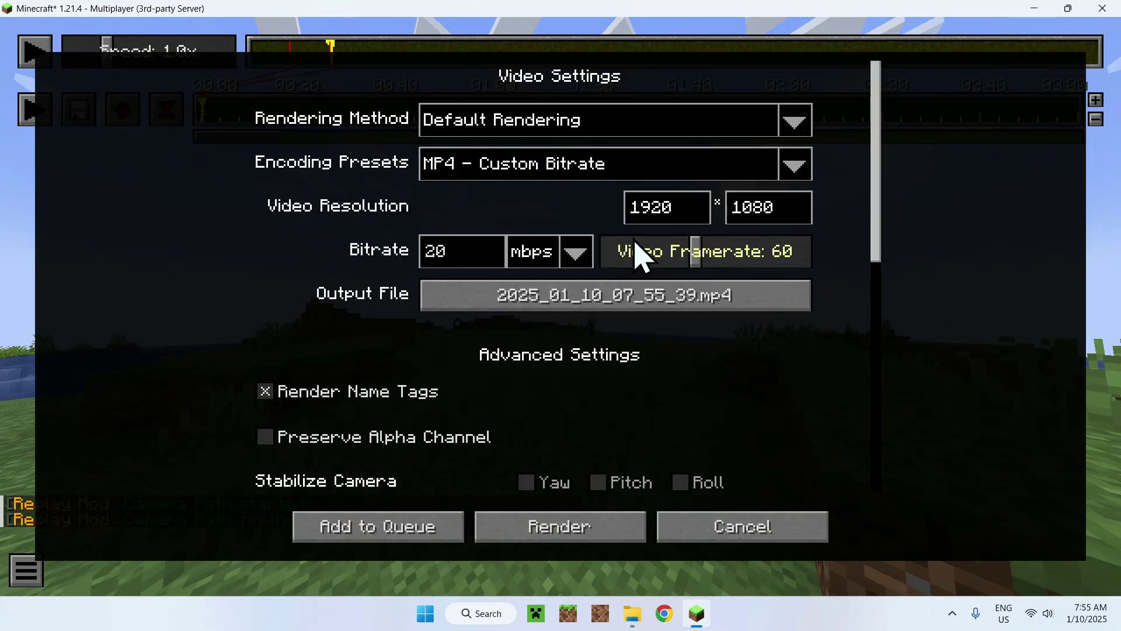
pyautogui.moveTo(695, 251); pyautogui.dragTo(703, 283)
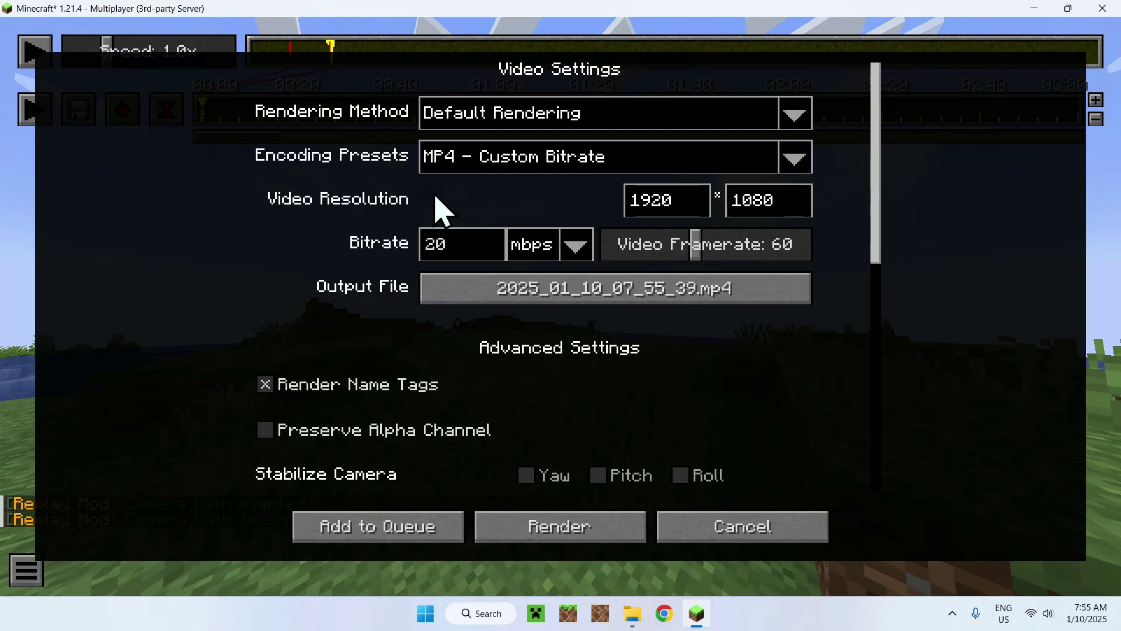
pyautogui.scroll(-6, 327, 236)
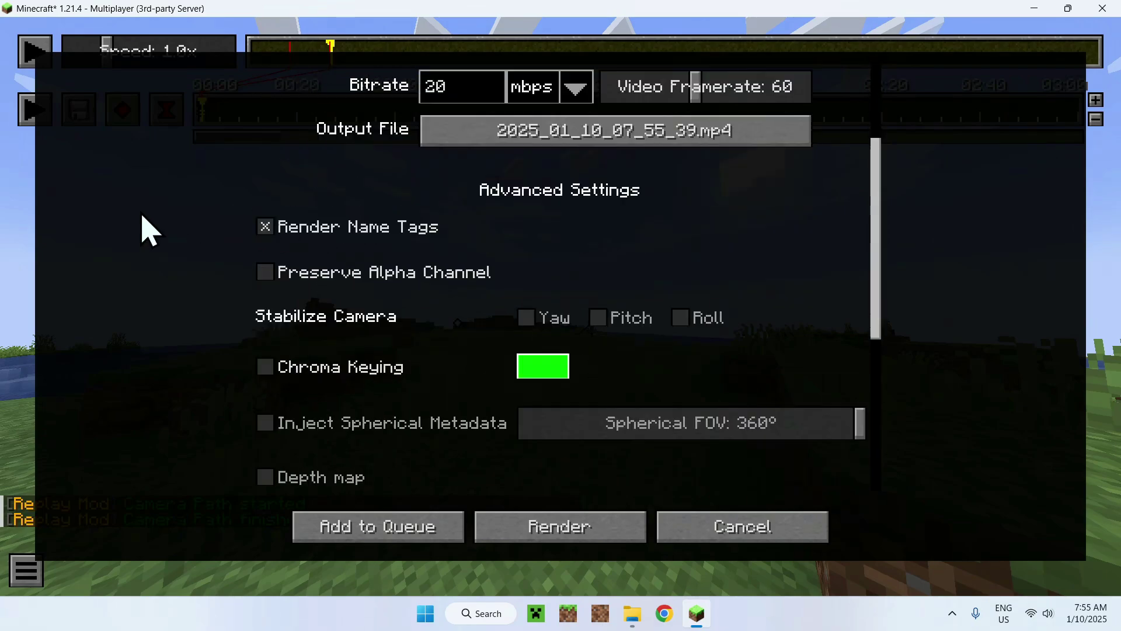
pyautogui.scroll(-1, 143, 233)
pyautogui.scroll(7, 149, 251)
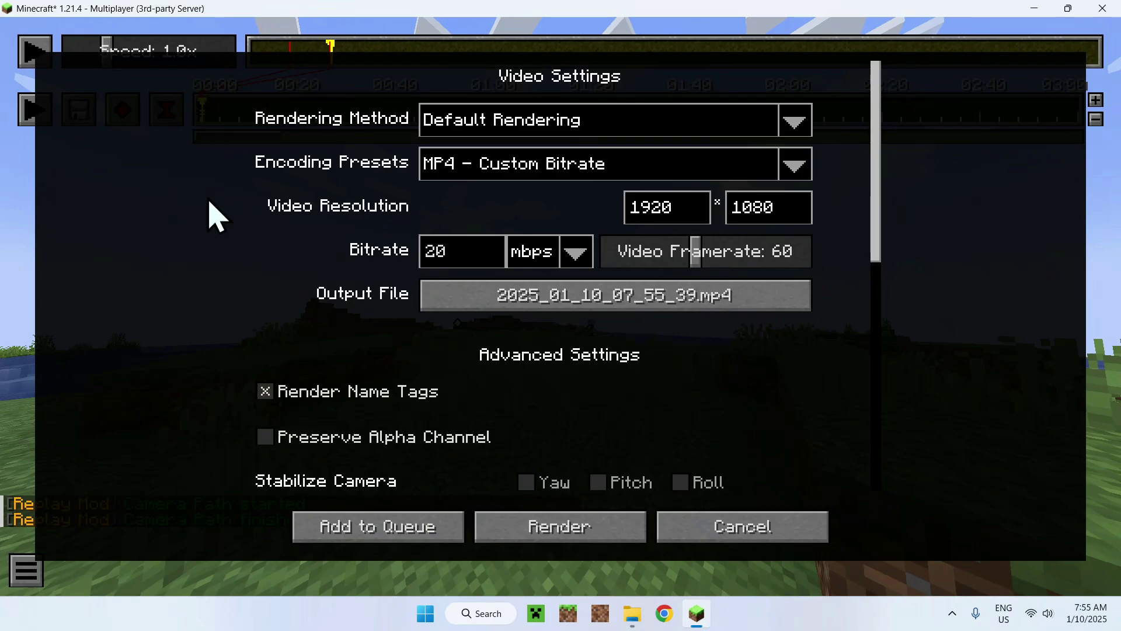
pyautogui.click(514, 529)
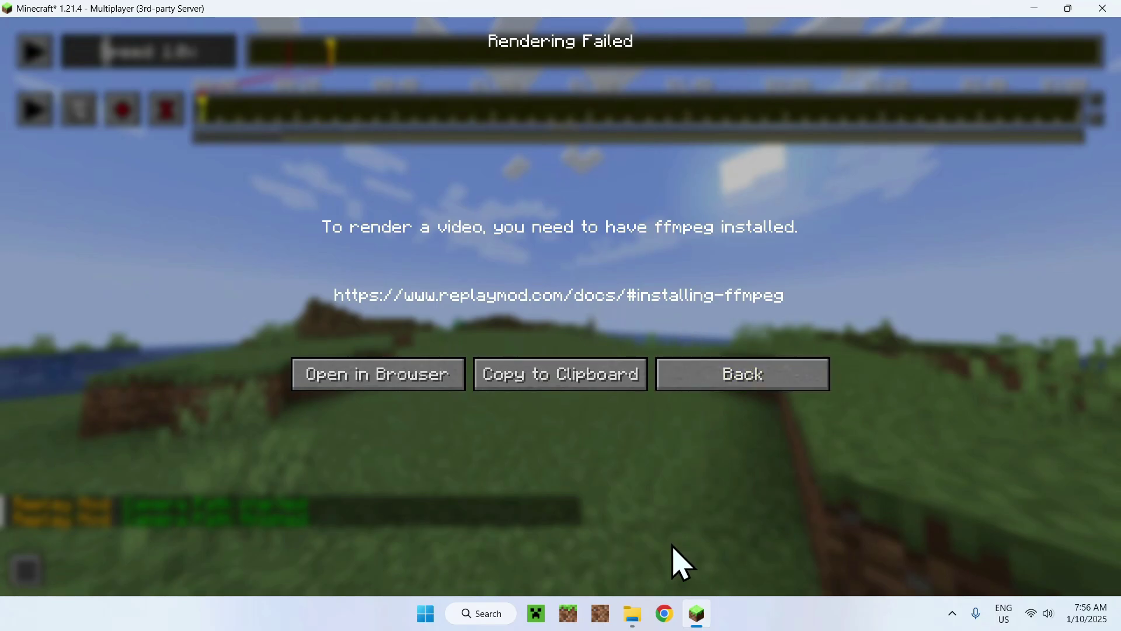
pyautogui.click(665, 614)
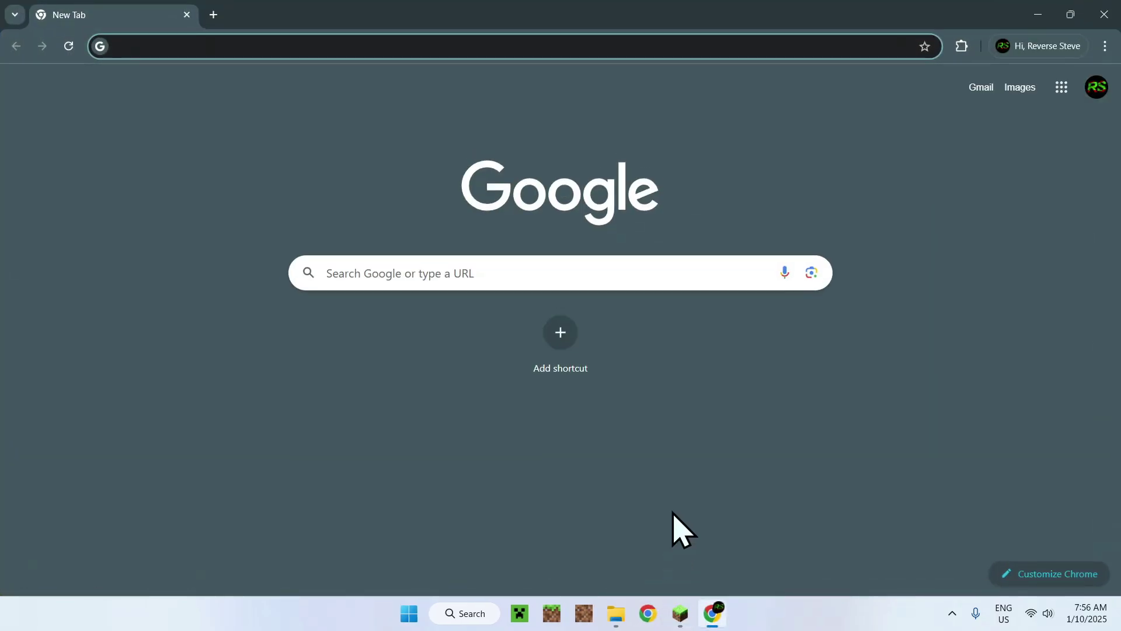
pyautogui.write('https://www.replaymod.com/docs/#installing-ffmpeg')
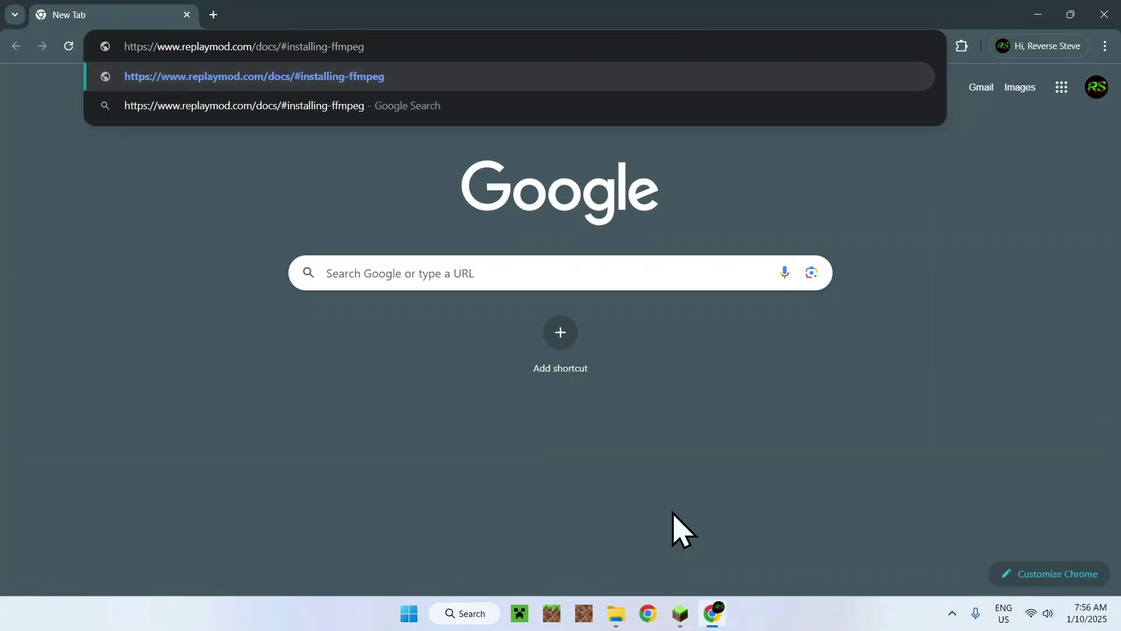
pyautogui.press('Return')
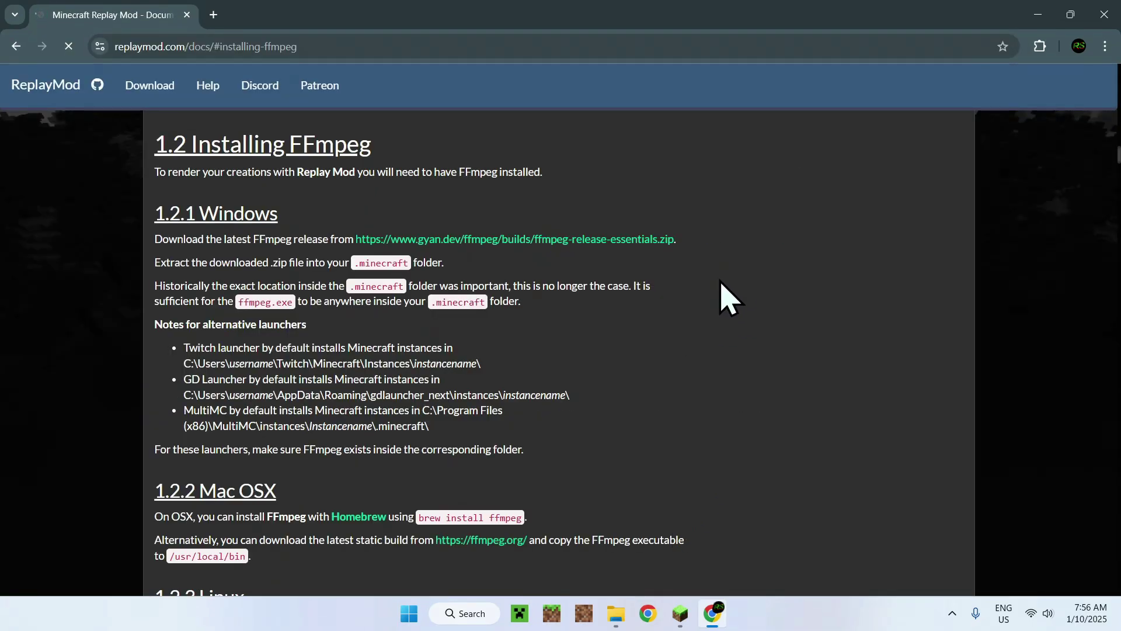
# - Download the FFmpeg release essentials zip linked in the Windows installation section and check its download progress
pyautogui.click(489, 240)
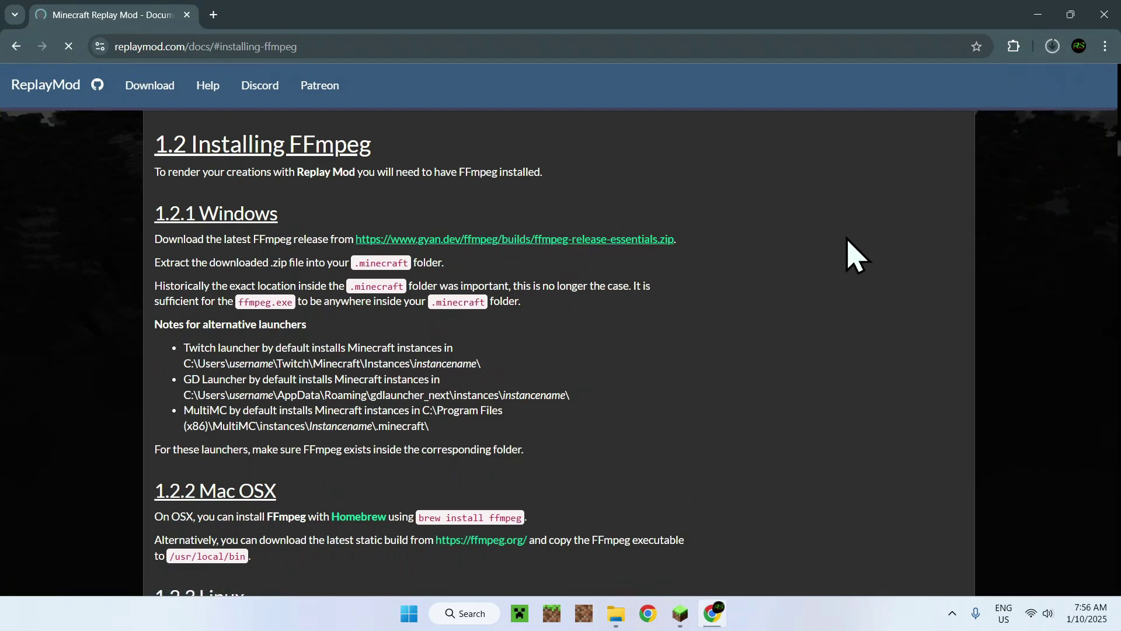
pyautogui.click(1048, 49)
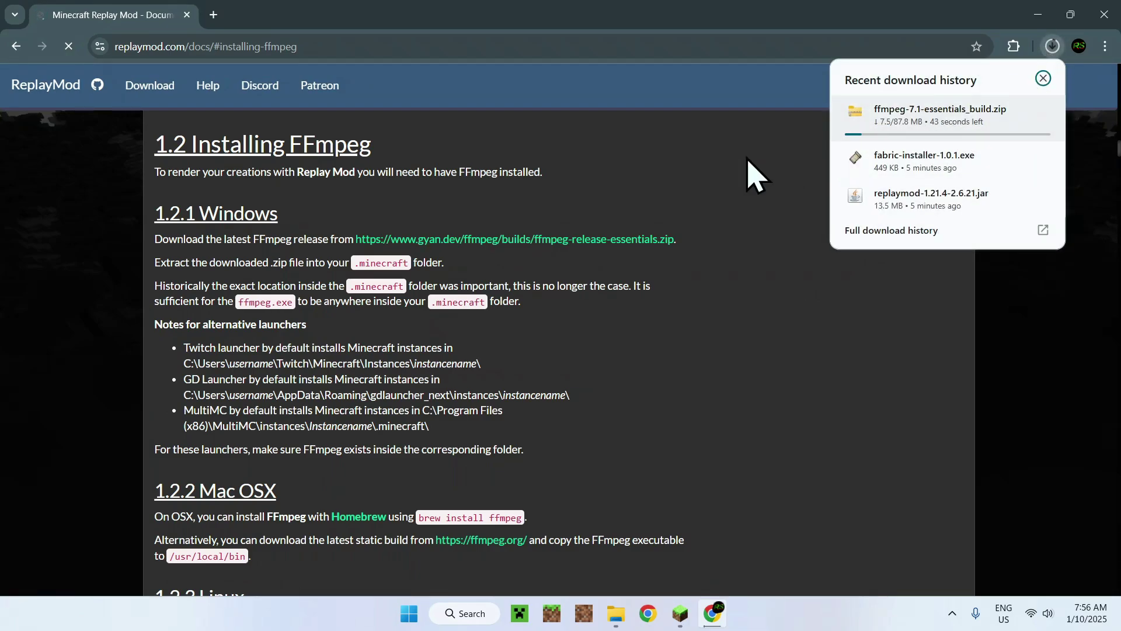
pyautogui.click(708, 166)
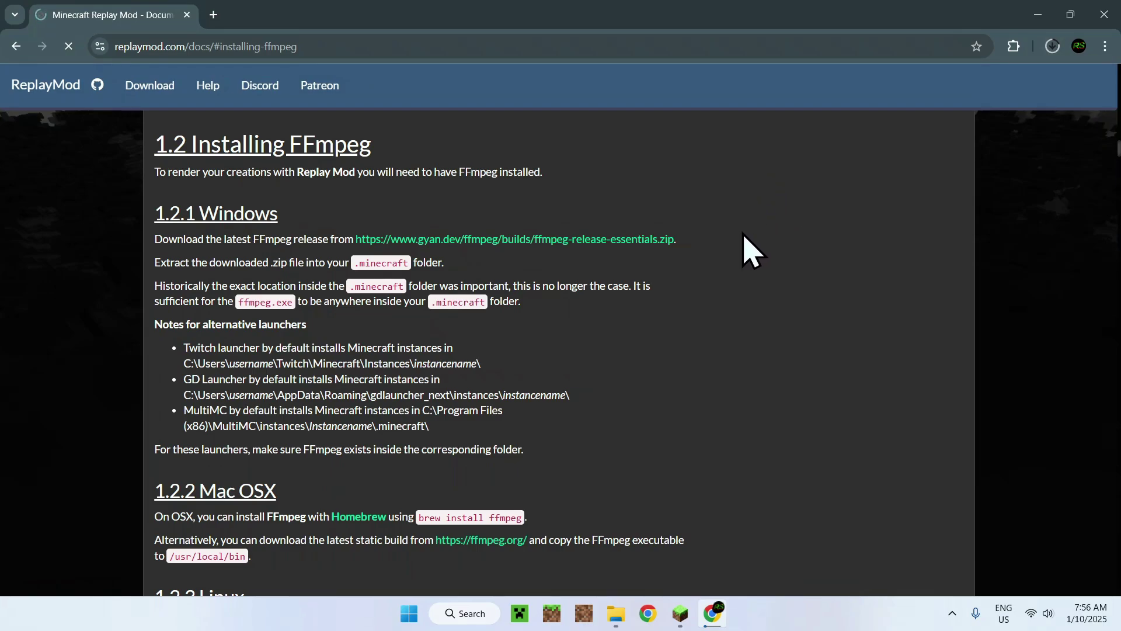
# - Switch to the File Explorer window showing the mods folder and go up to the .minecraft folder
pyautogui.moveTo(677, 607)
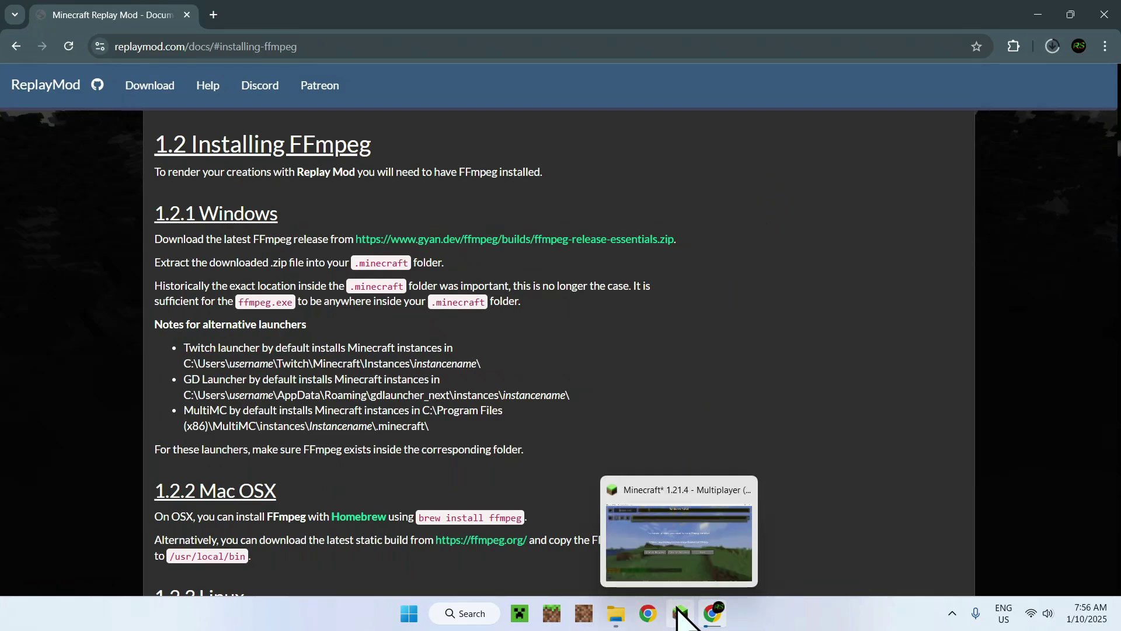
pyautogui.click(616, 616)
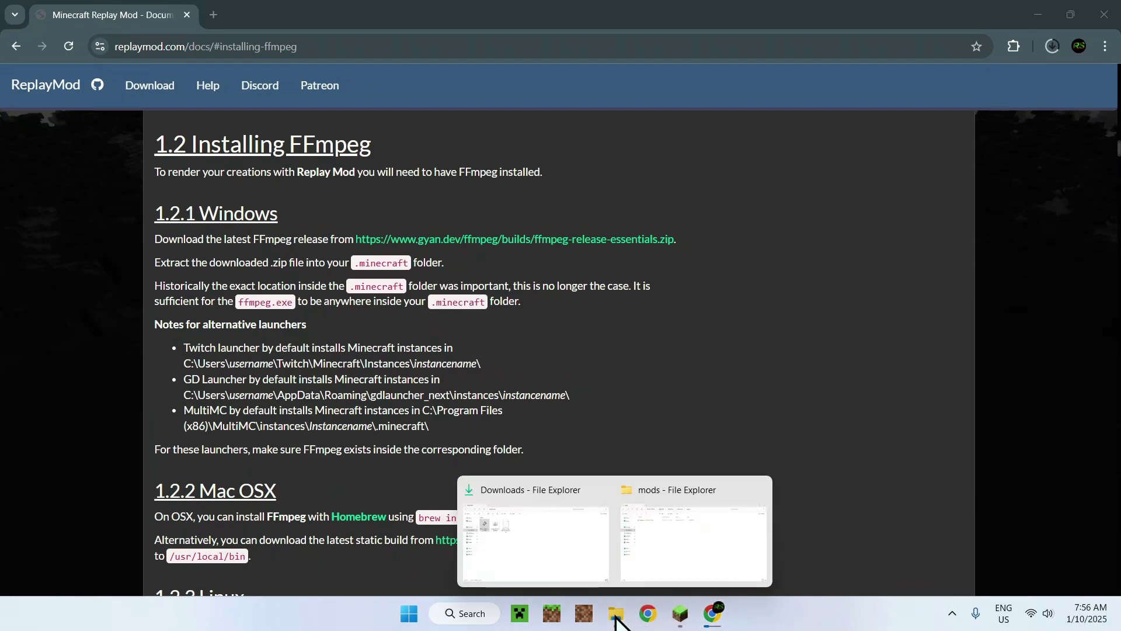
pyautogui.click(649, 578)
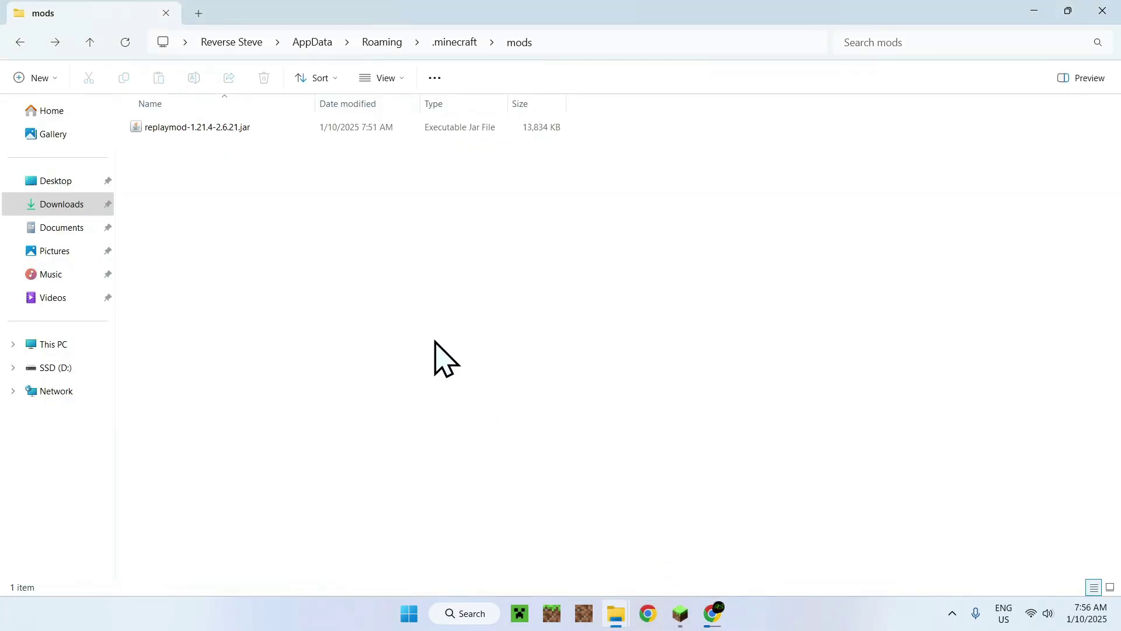
pyautogui.click(454, 46)
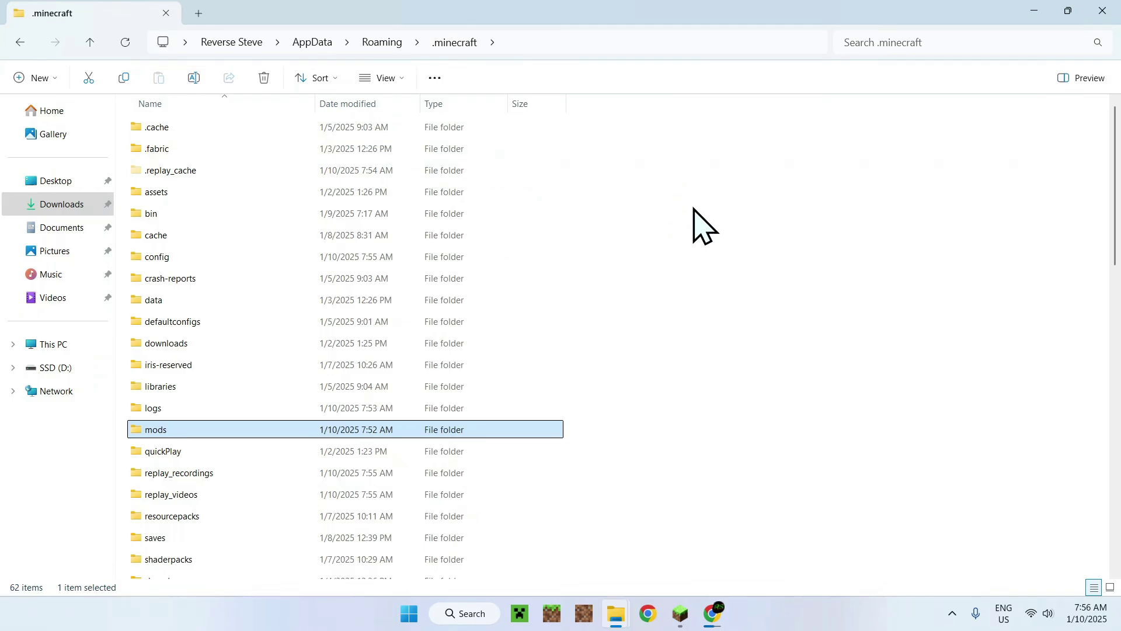
pyautogui.click(693, 209)
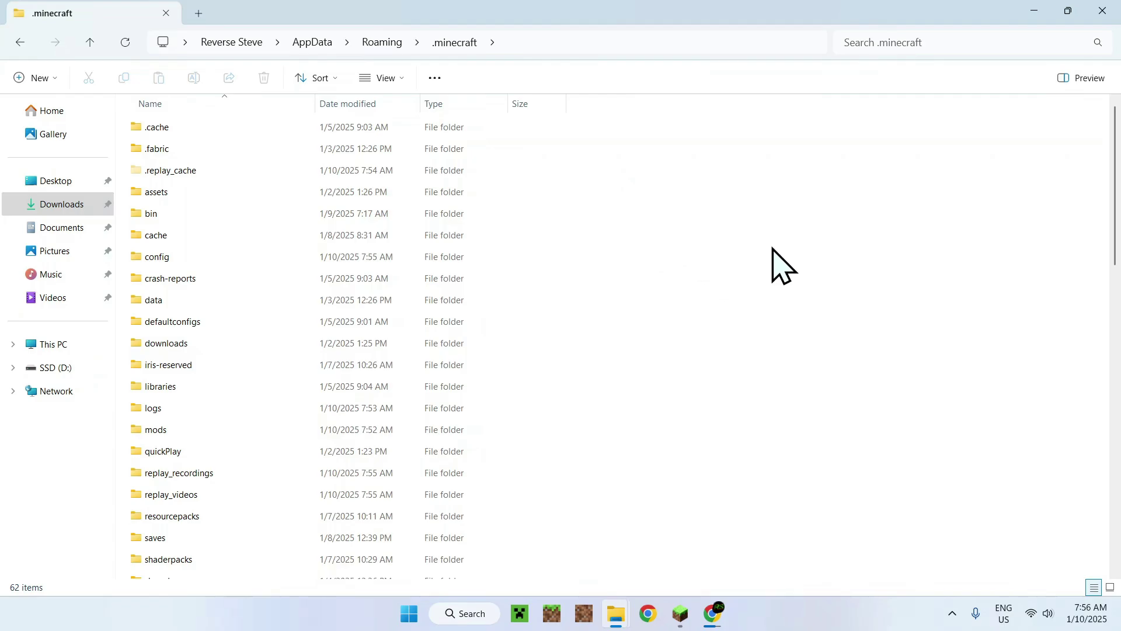
# - Check the FFmpeg download in Chrome and copy ffmpeg-7.1-essentials_build.zip from Downloads into the .minecraft folder
pyautogui.click(713, 610)
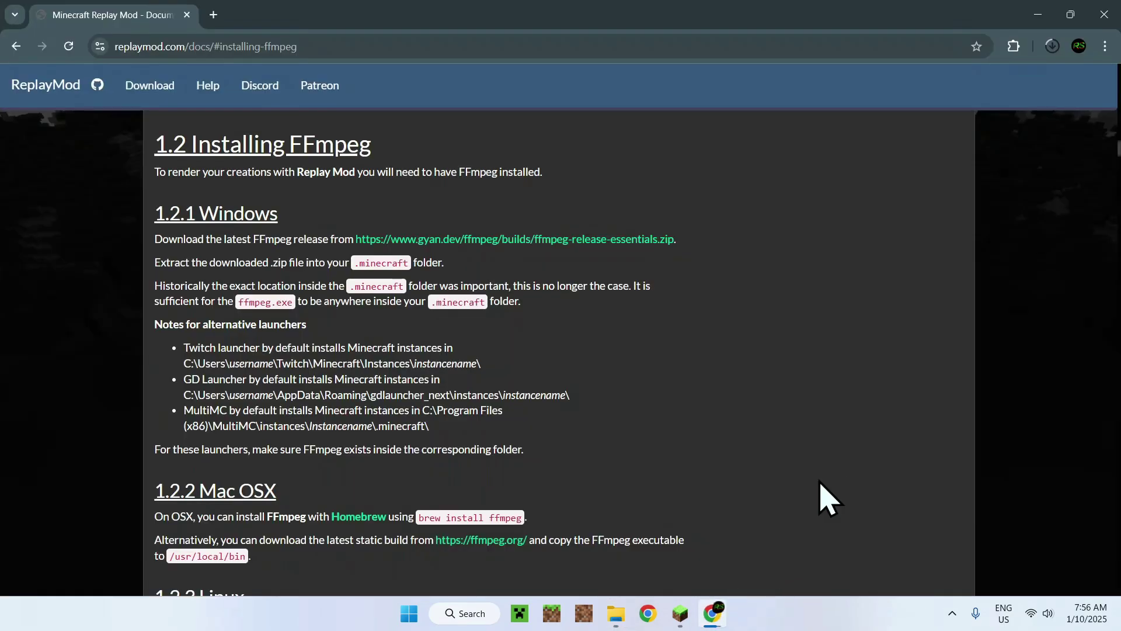
pyautogui.click(1052, 46)
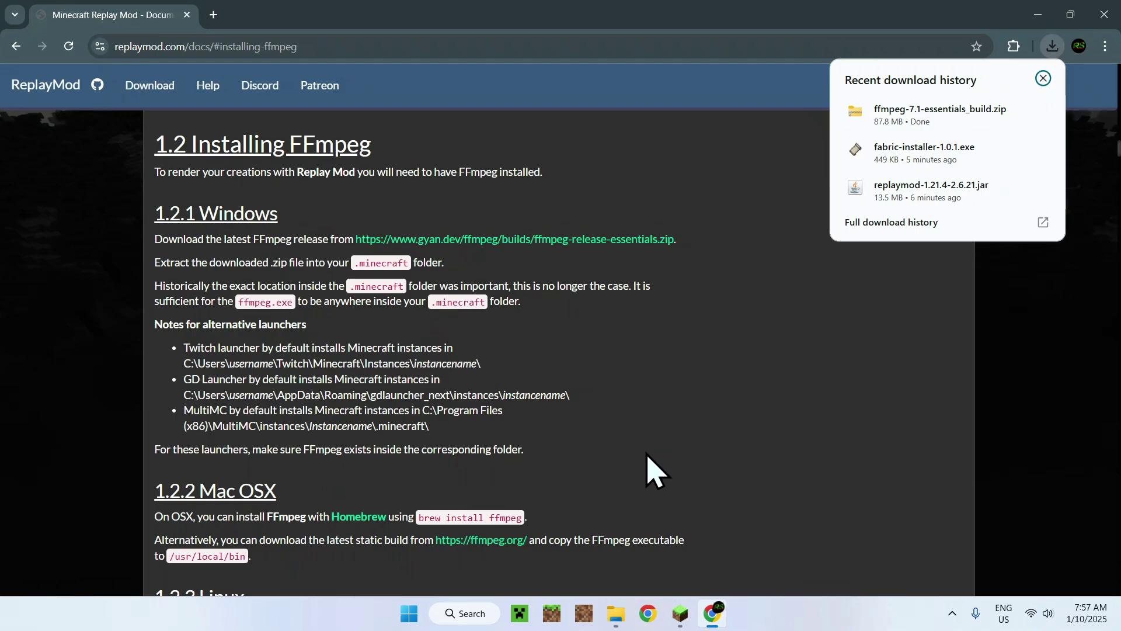
pyautogui.moveTo(614, 610)
pyautogui.click(573, 535)
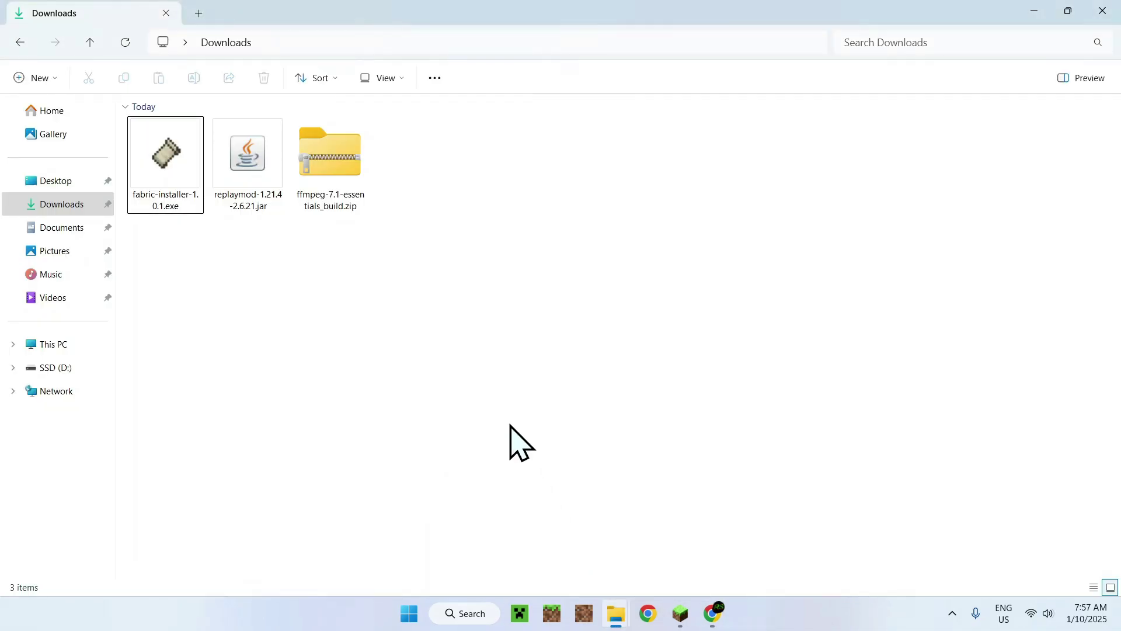
pyautogui.click(316, 197)
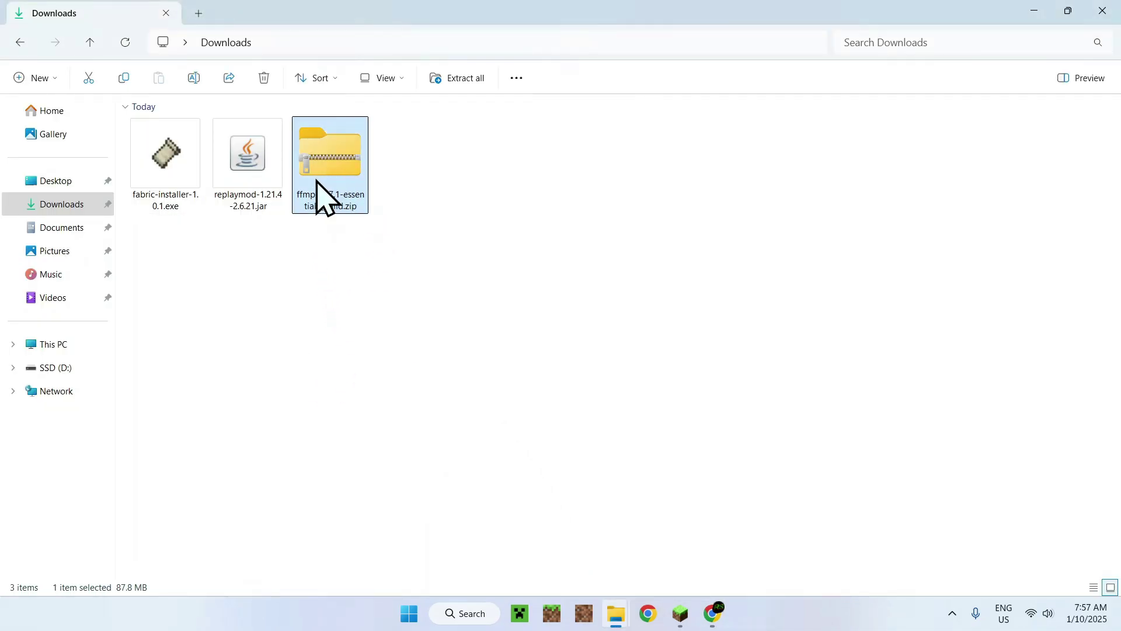
pyautogui.click(124, 75)
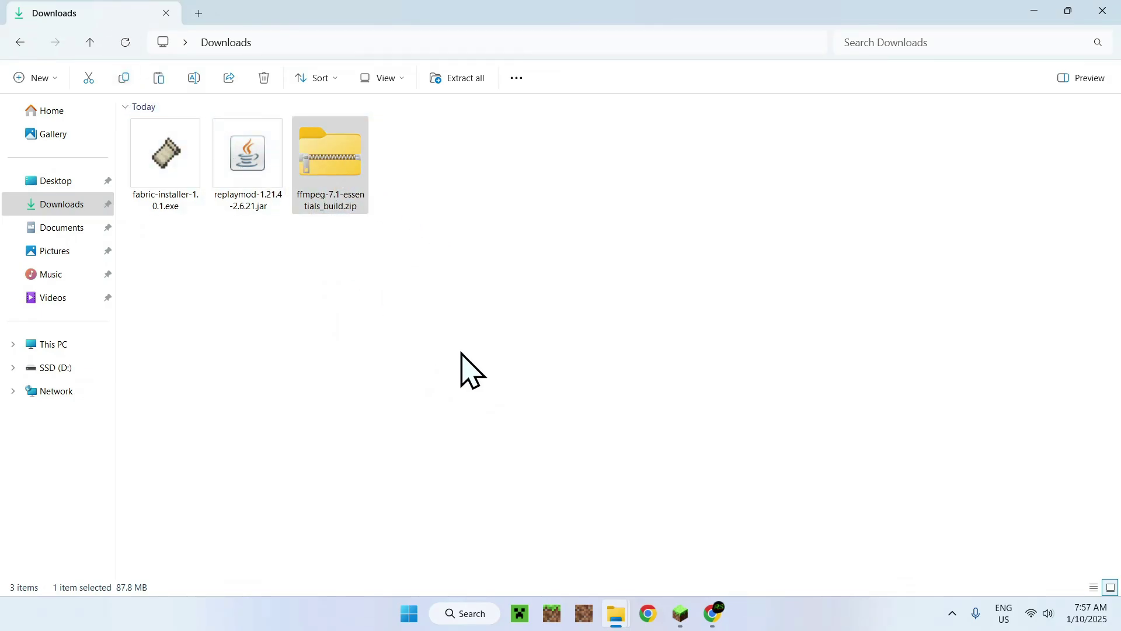
pyautogui.moveTo(614, 618)
pyautogui.click(656, 542)
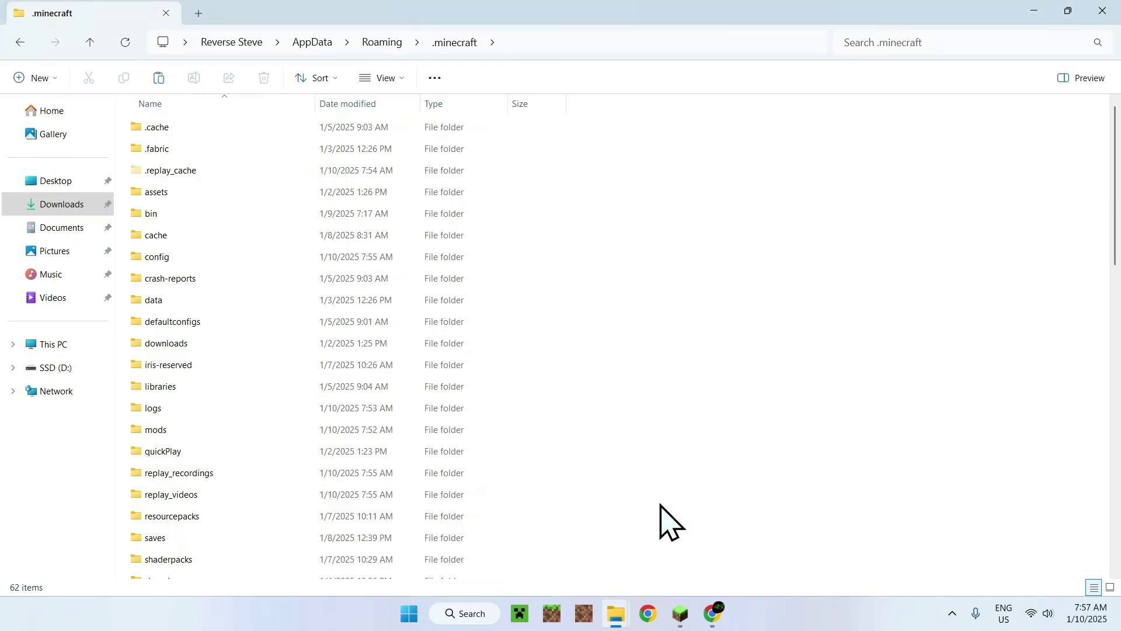
pyautogui.click(159, 78)
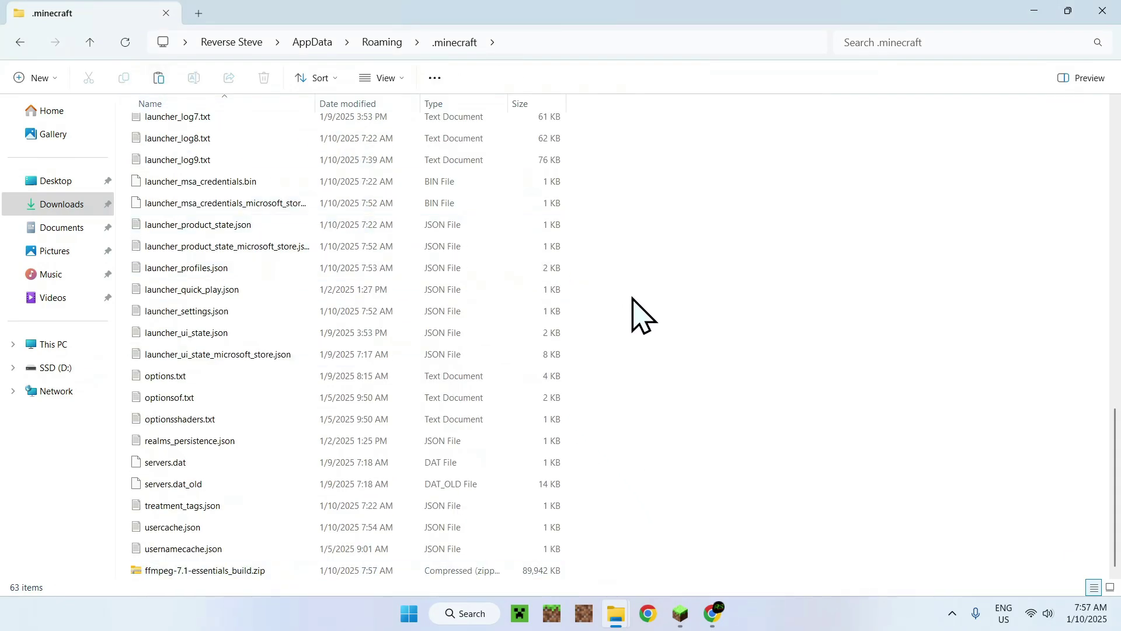
# - Extract the ffmpeg-7.1-essentials_build folder from the zip by copying it out into the .minecraft folder
pyautogui.click(450, 569)
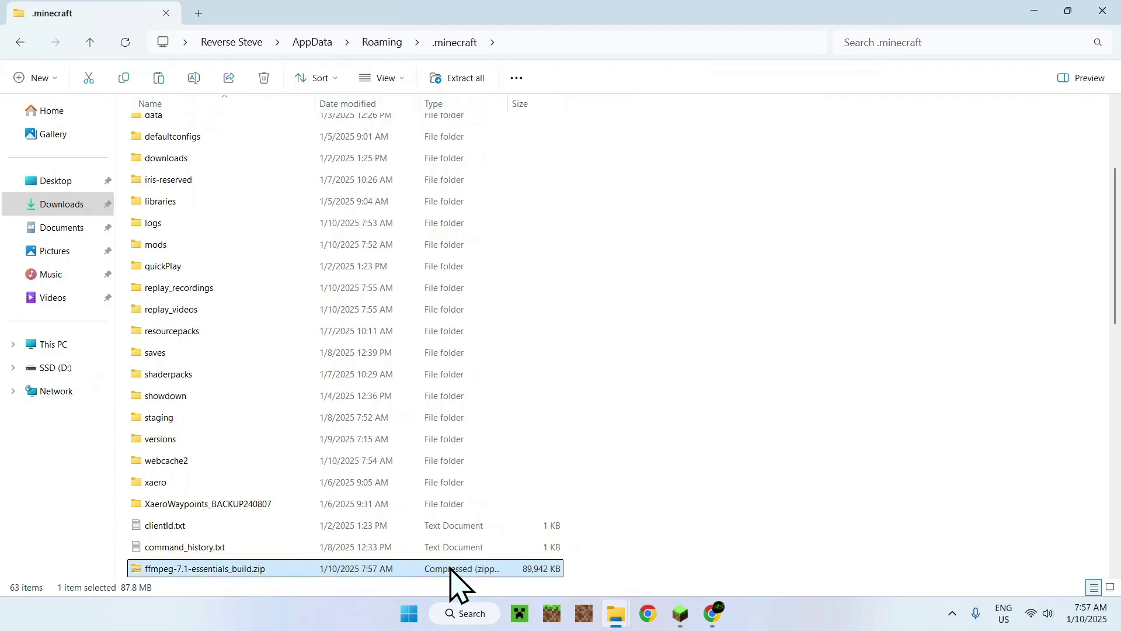
pyautogui.doubleClick(450, 570)
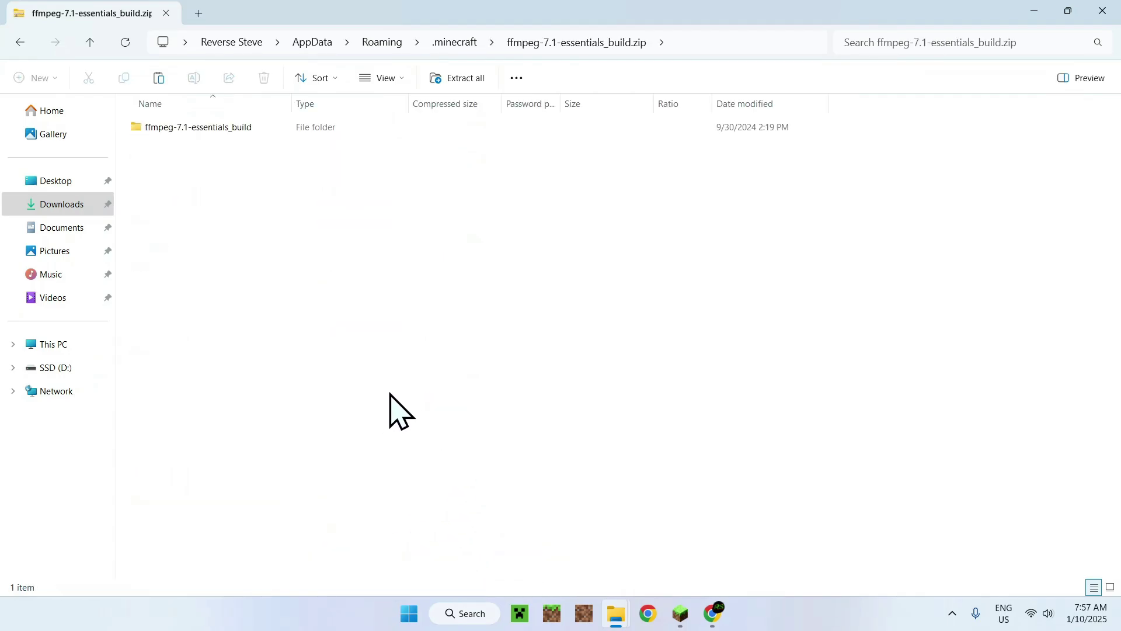
pyautogui.click(209, 128)
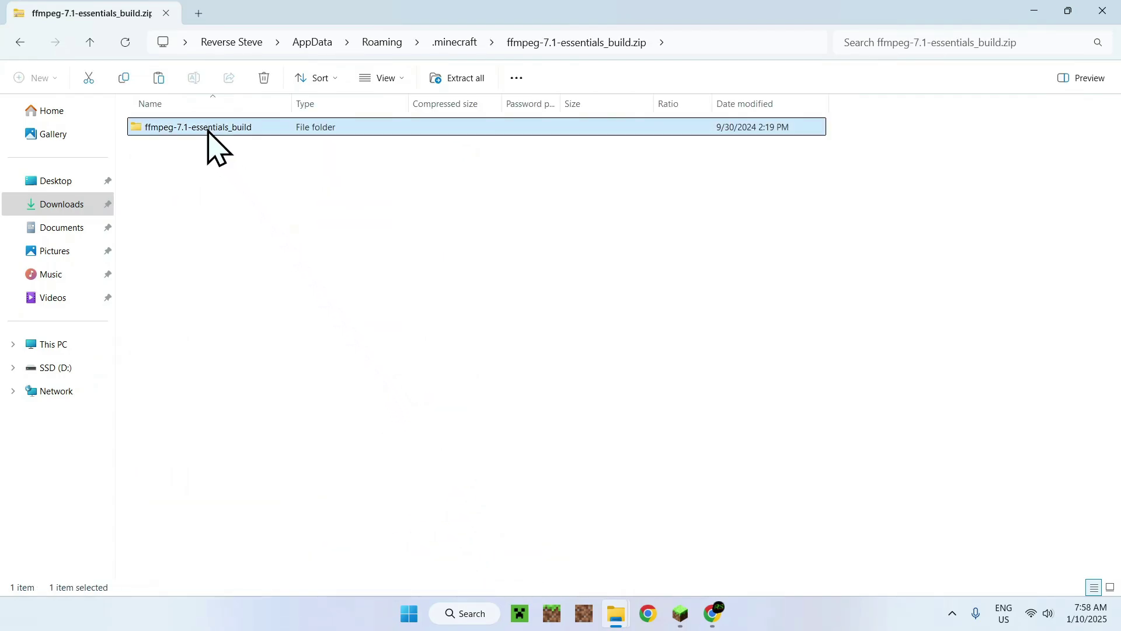
pyautogui.click(125, 80)
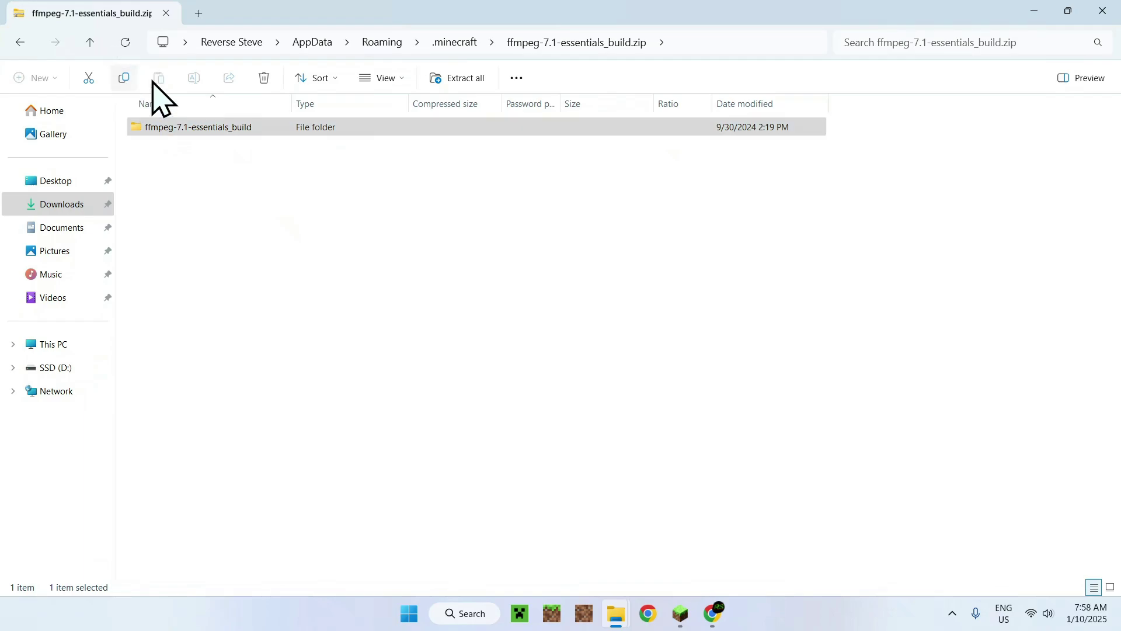
pyautogui.click(453, 43)
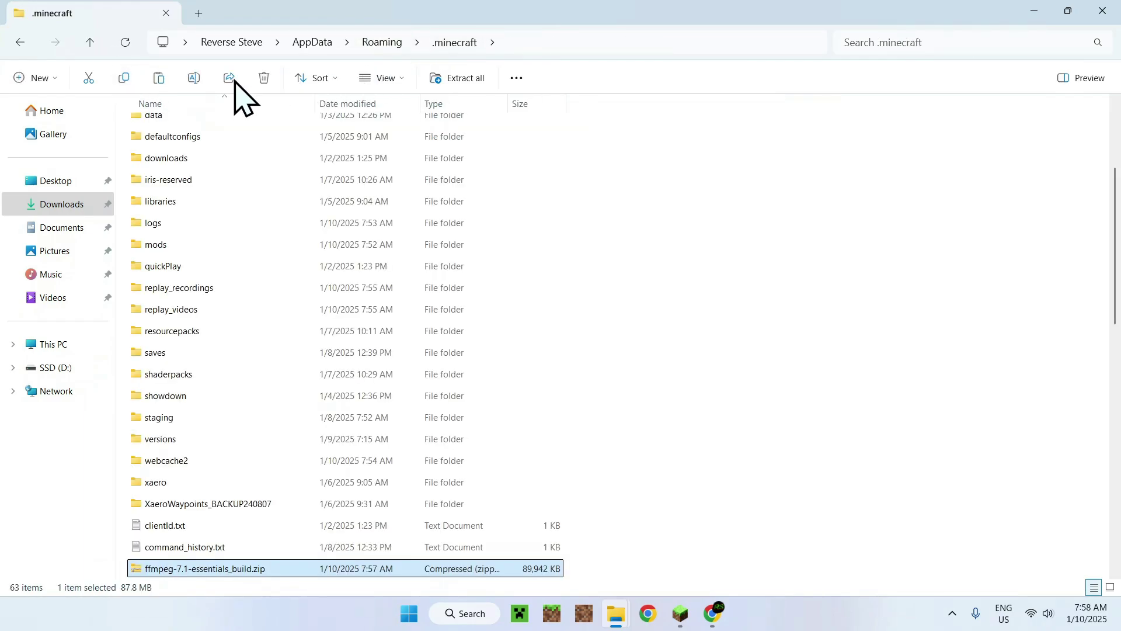
pyautogui.click(158, 80)
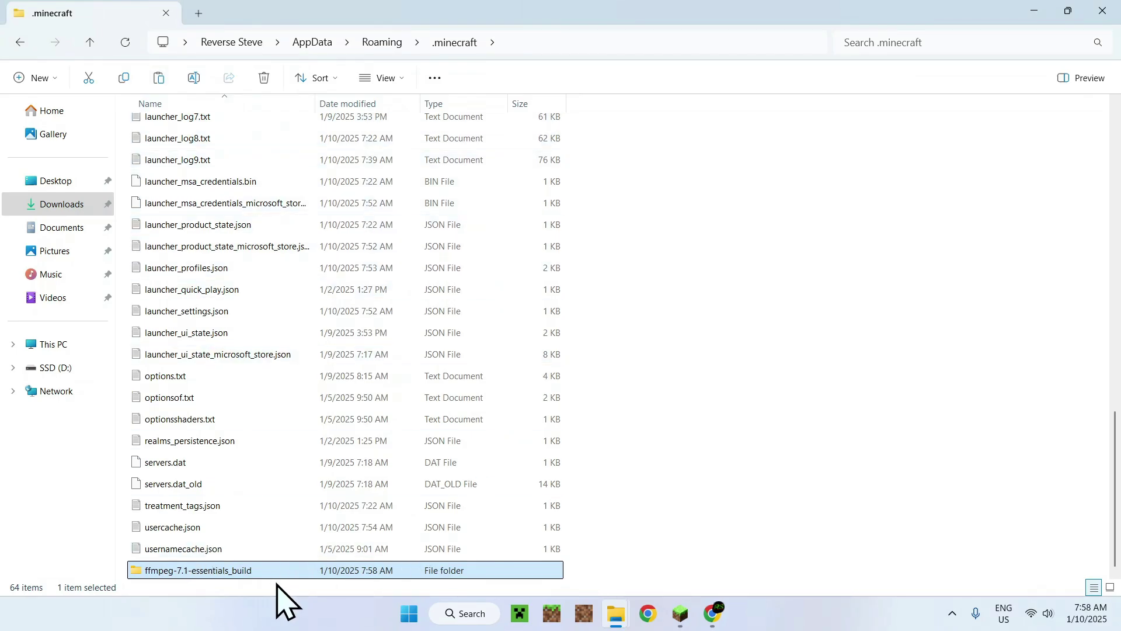
# - Switch back to Minecraft, resume the replay and render the camera path with the existing video settings
pyautogui.click(680, 614)
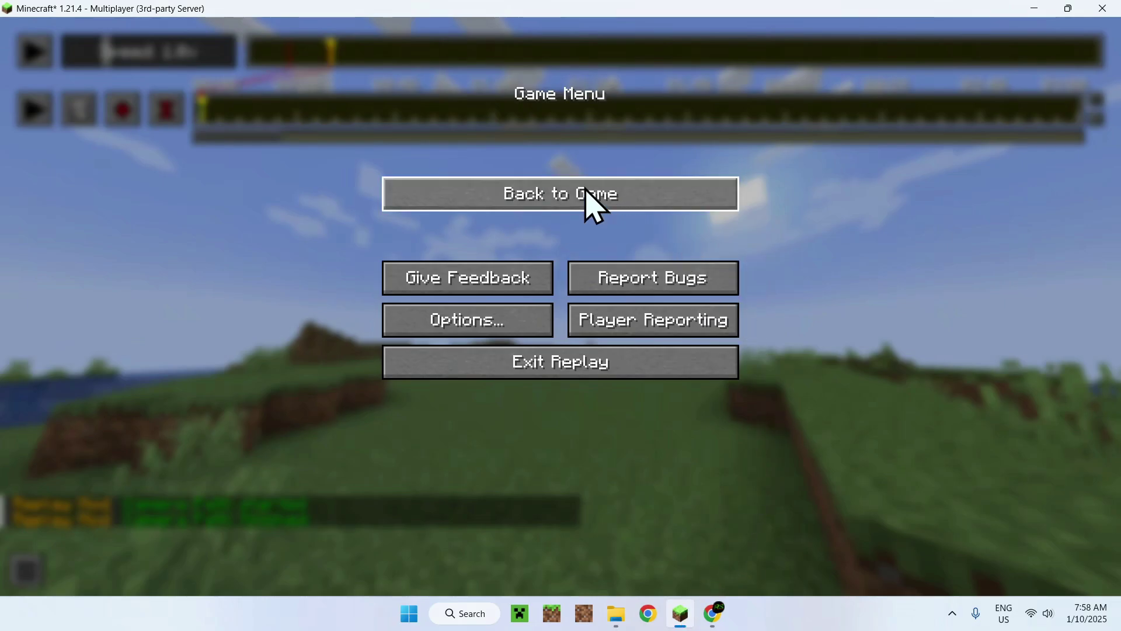
pyautogui.click(591, 205)
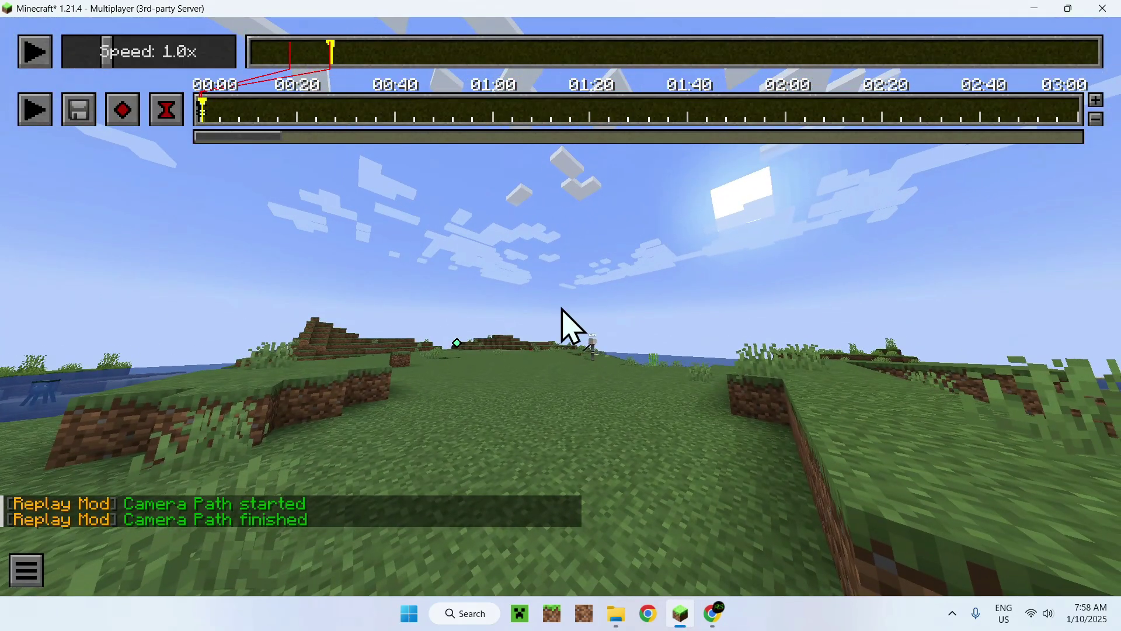
pyautogui.click(91, 122)
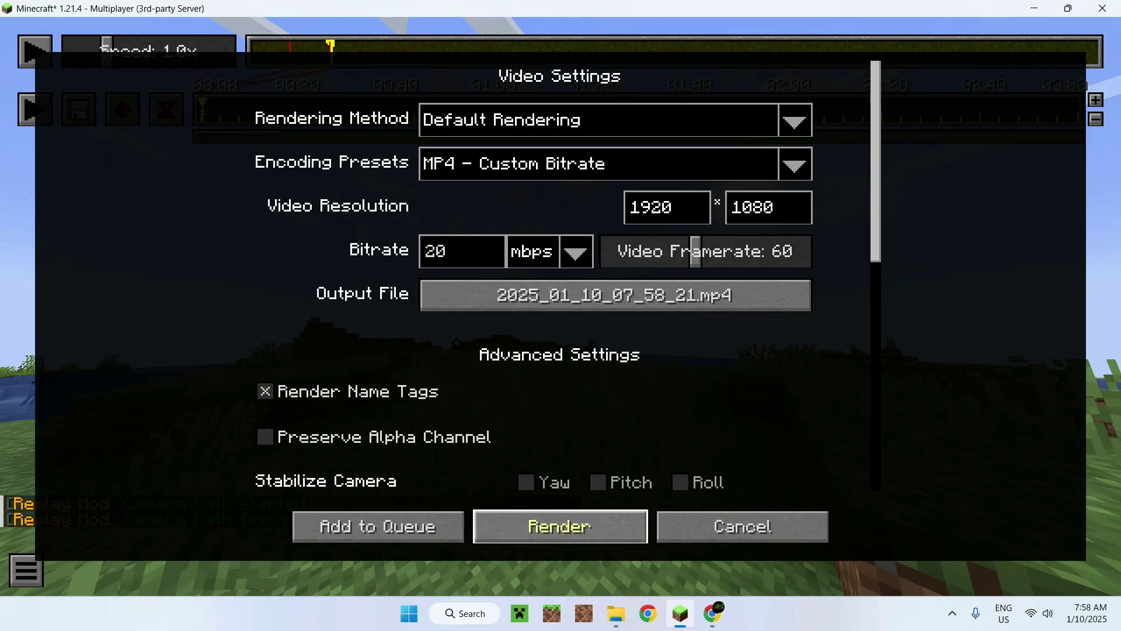
pyautogui.click(559, 526)
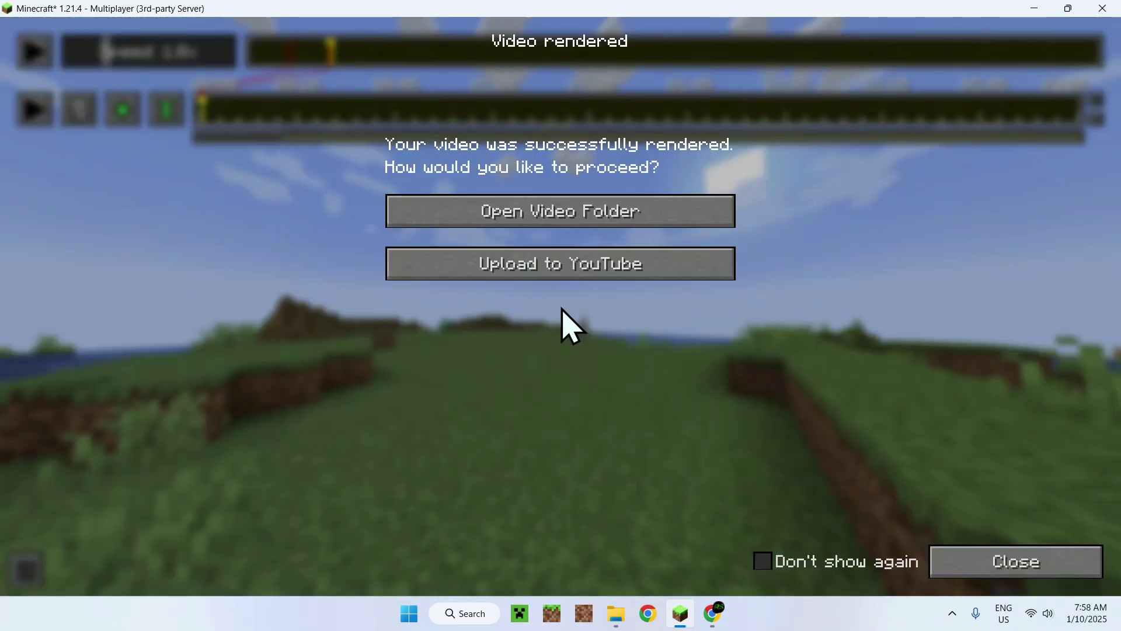
# - Open the rendered video's folder and play the new MP4 file in Media Player
pyautogui.click(581, 220)
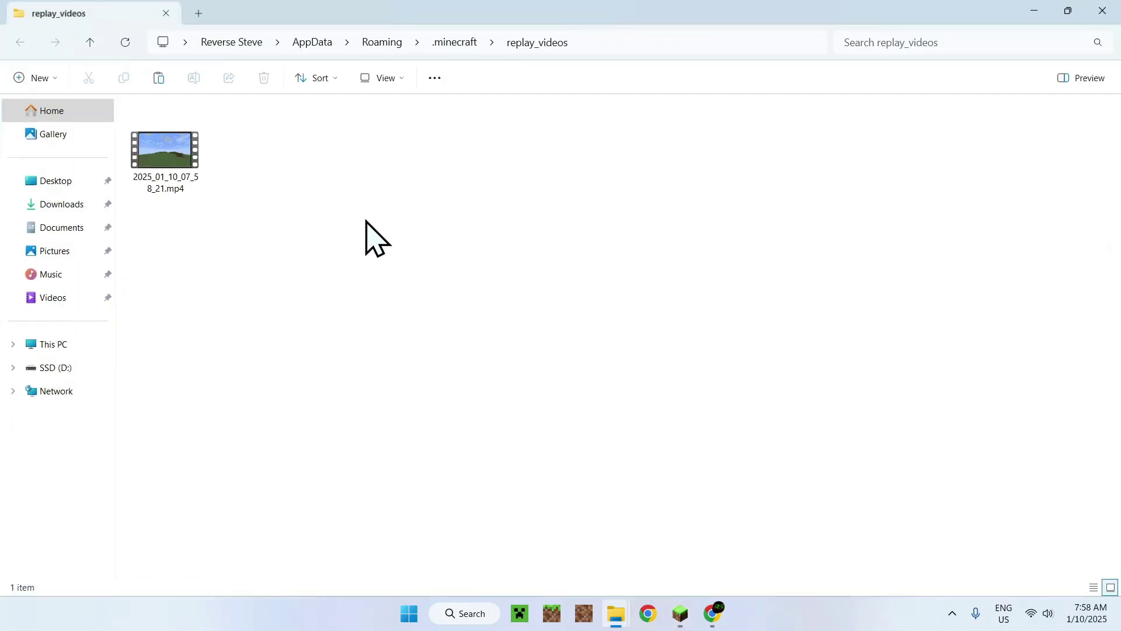
pyautogui.click(177, 138)
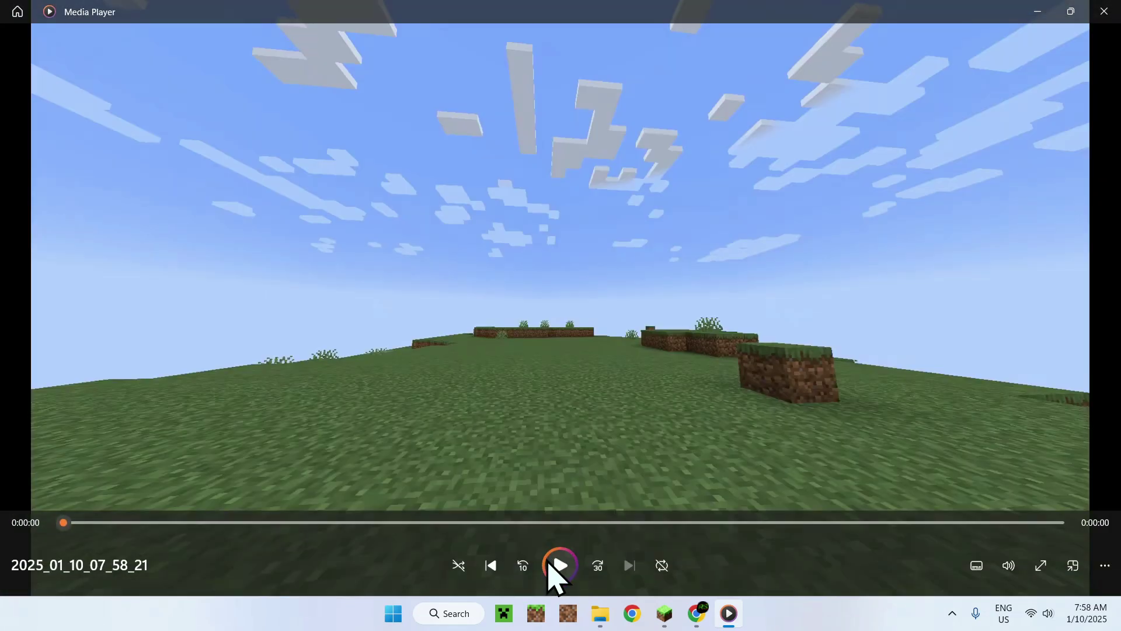
pyautogui.click(562, 575)
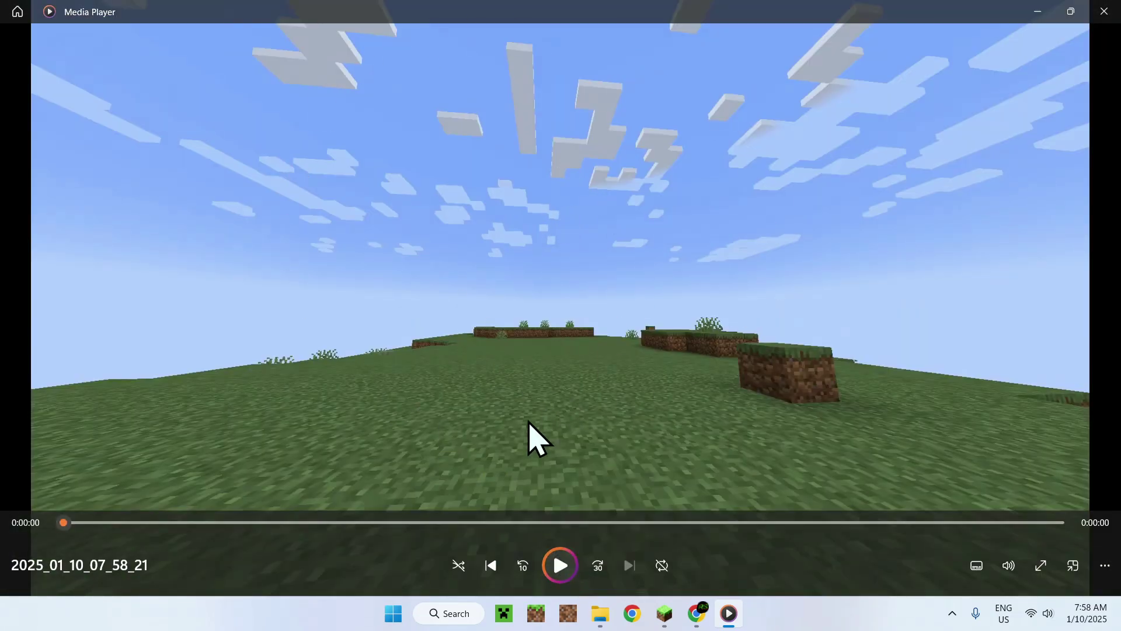
pyautogui.click(562, 577)
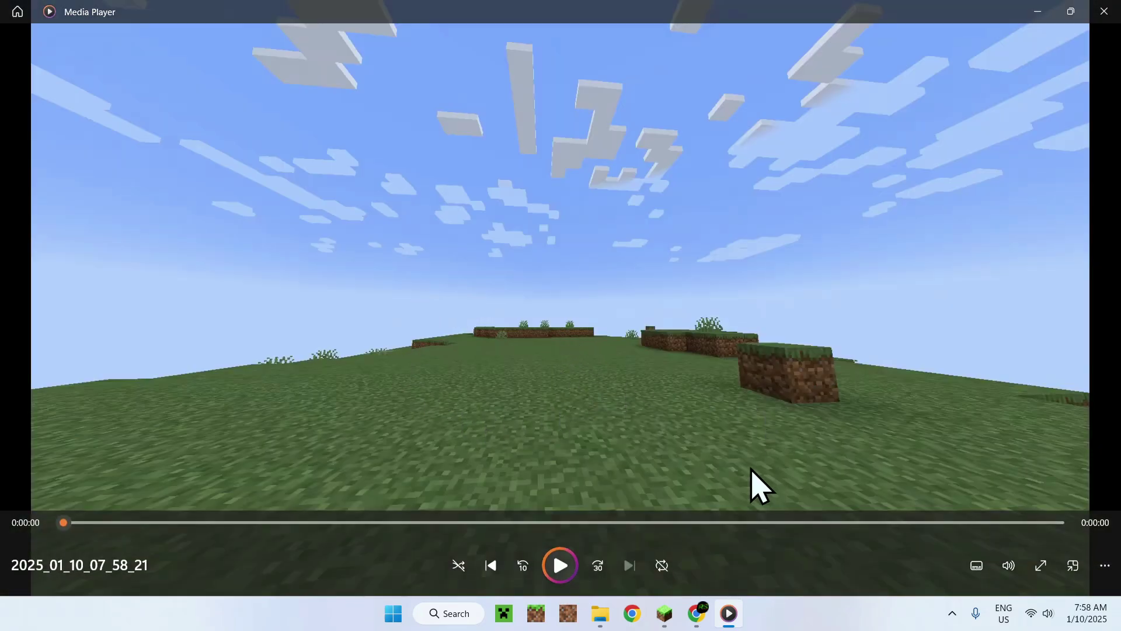
# - Switch back to Minecraft, dismiss the render completion dialog and fly the camera forward across the replay world
pyautogui.click(666, 611)
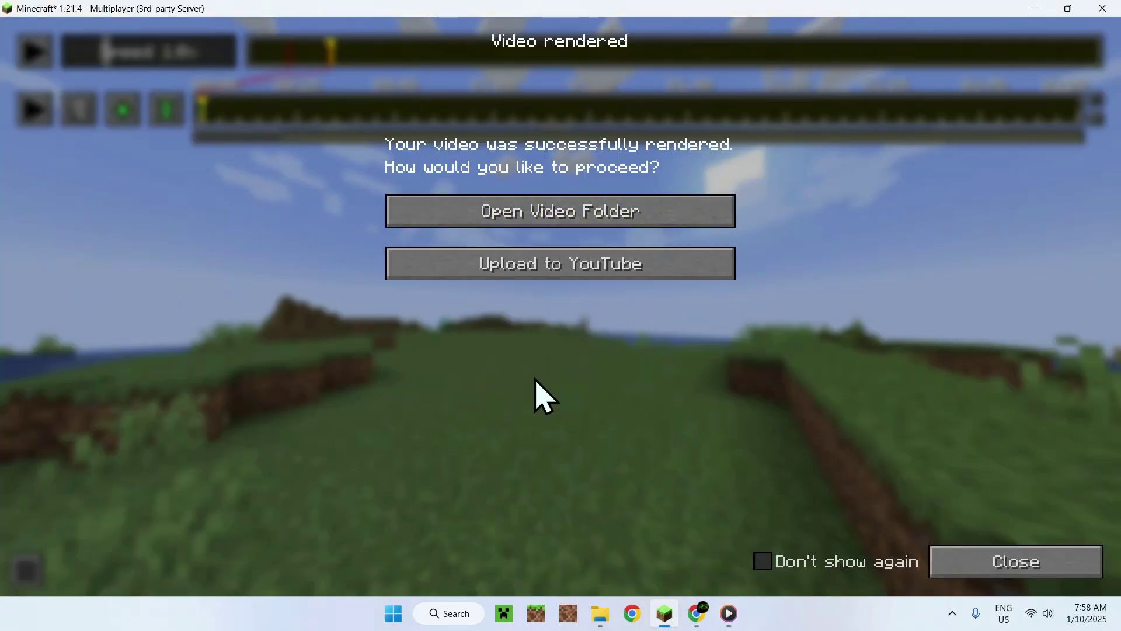
pyautogui.press('Escape')
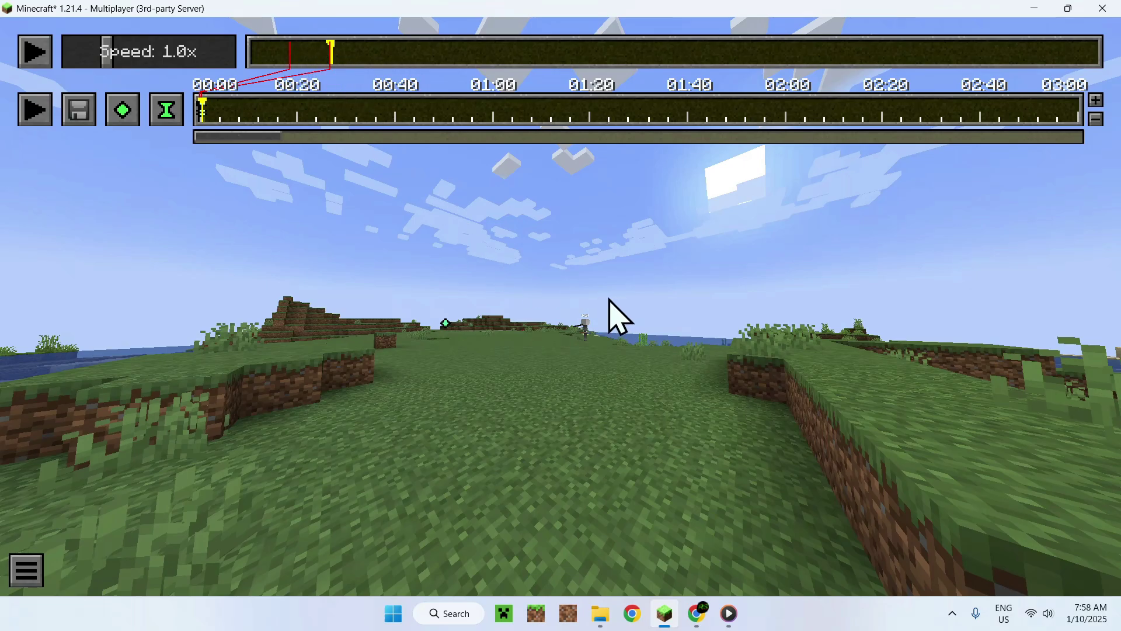
pyautogui.press('w')
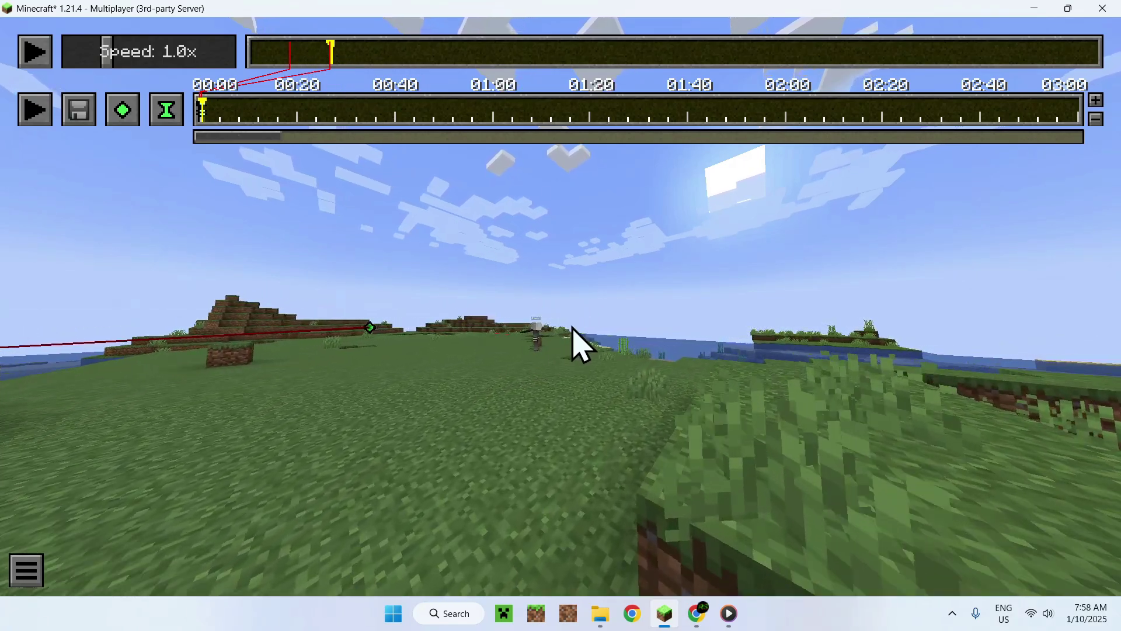
pyautogui.press('w')
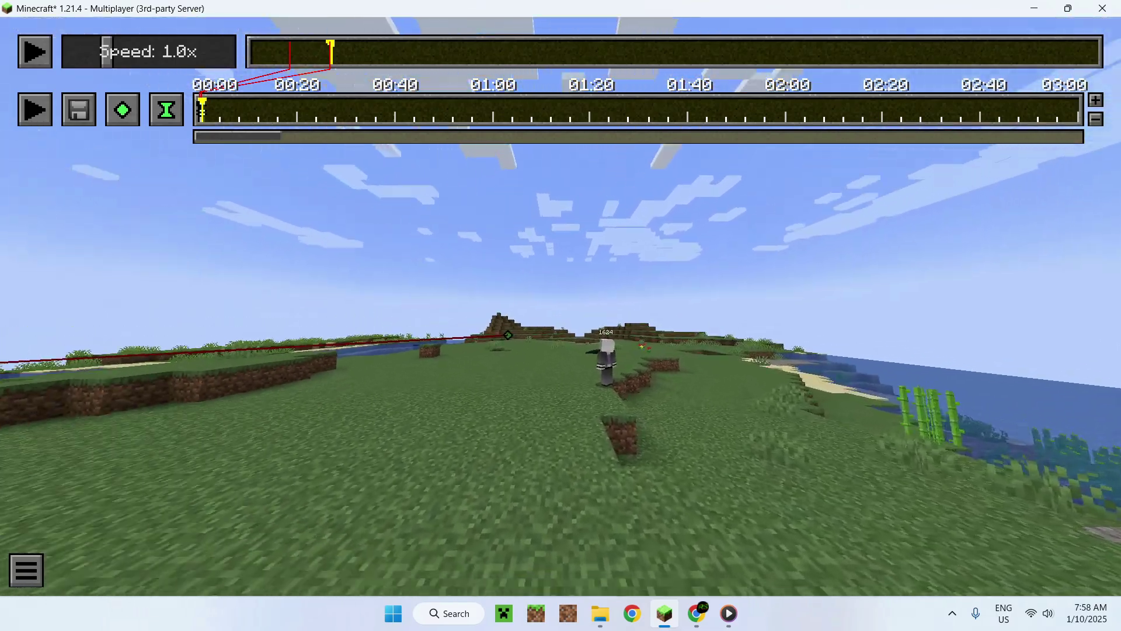